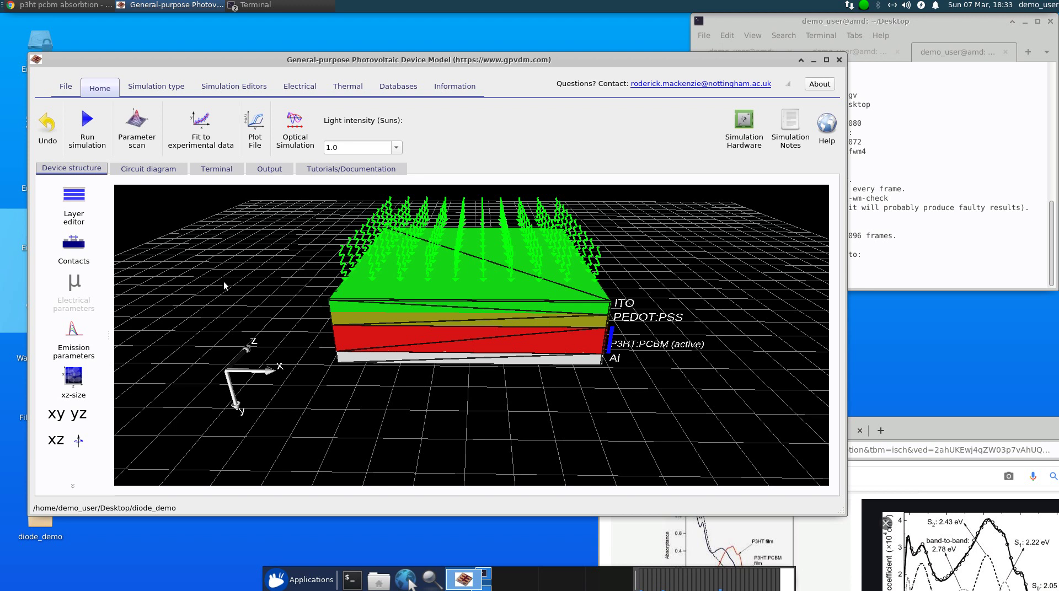
- Open the New simulation device chooser from File and close it without creating anything
left_click(66, 87)
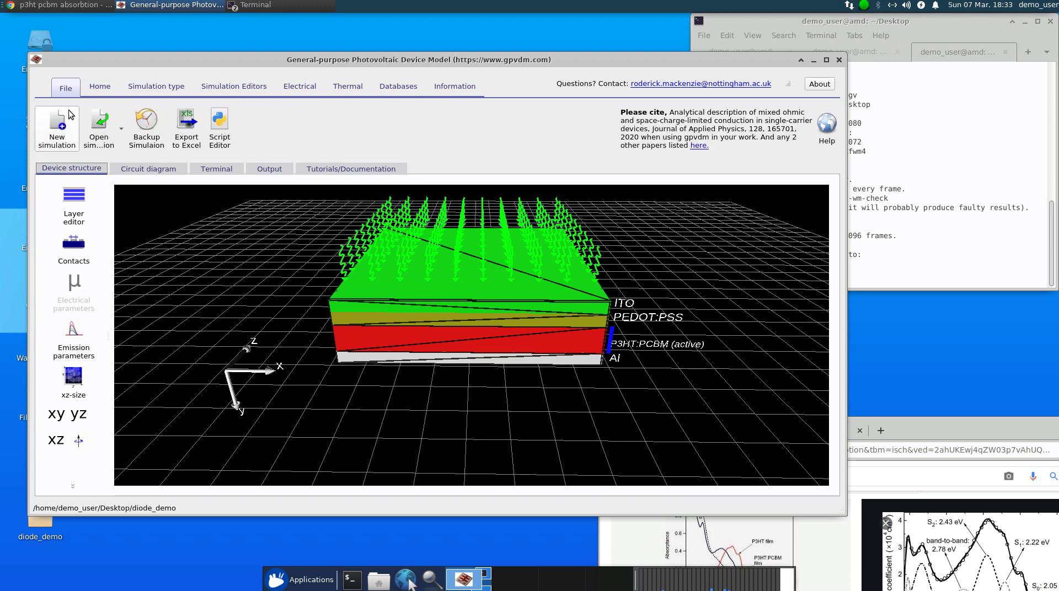
left_click(70, 114)
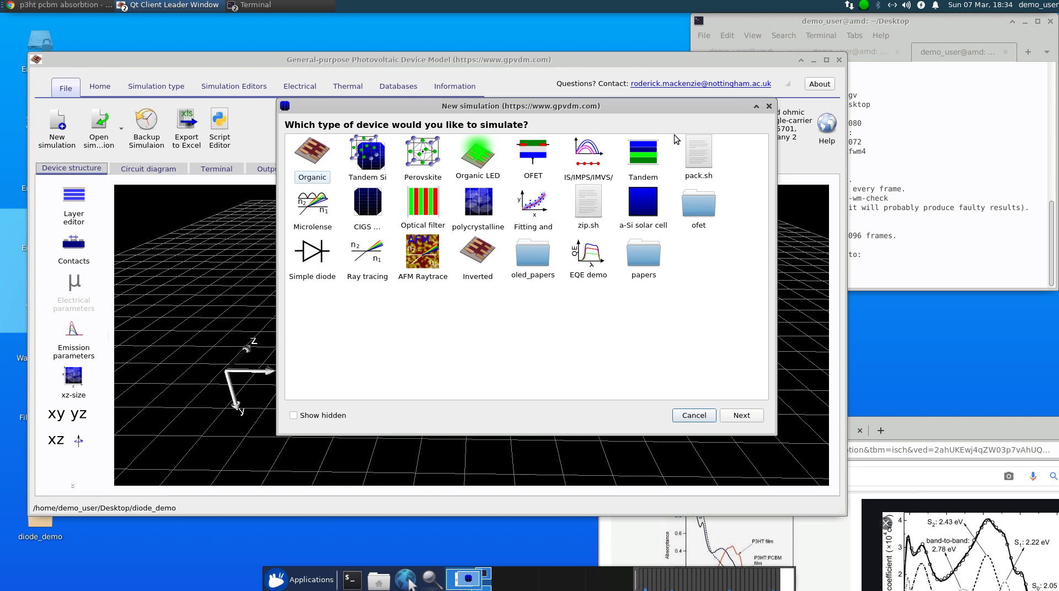
left_click(769, 106)
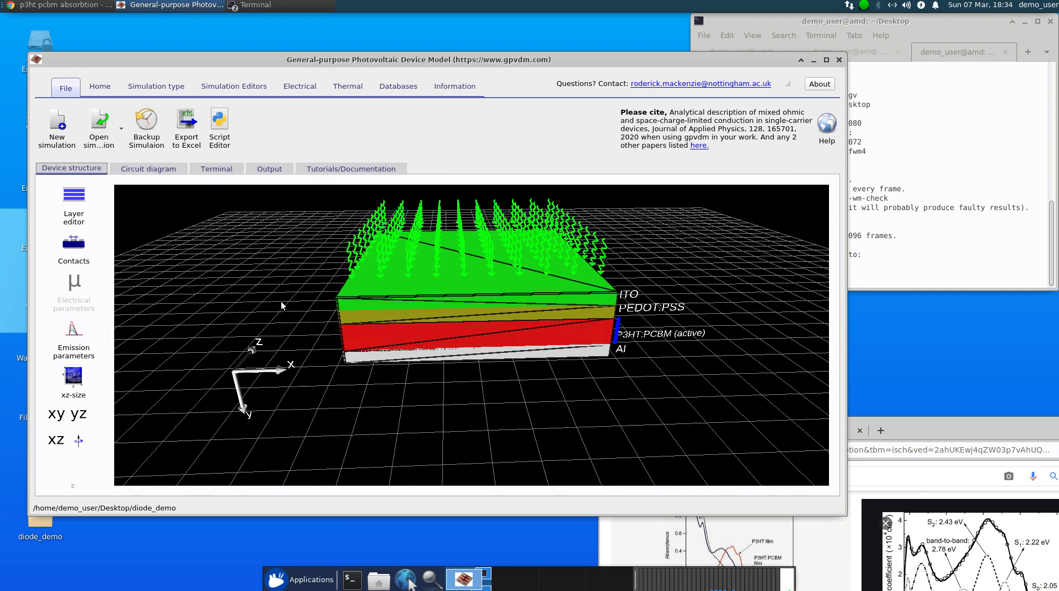
- View the circuit schematic, glance back at the 3D device structure, then return to the circuit
left_click(132, 171)
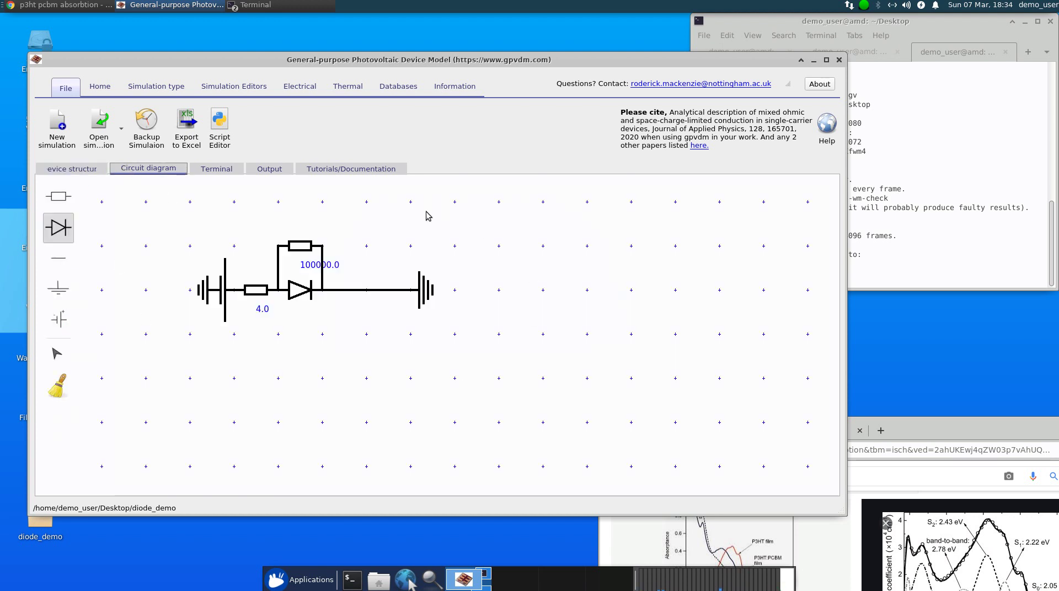
left_click(95, 171)
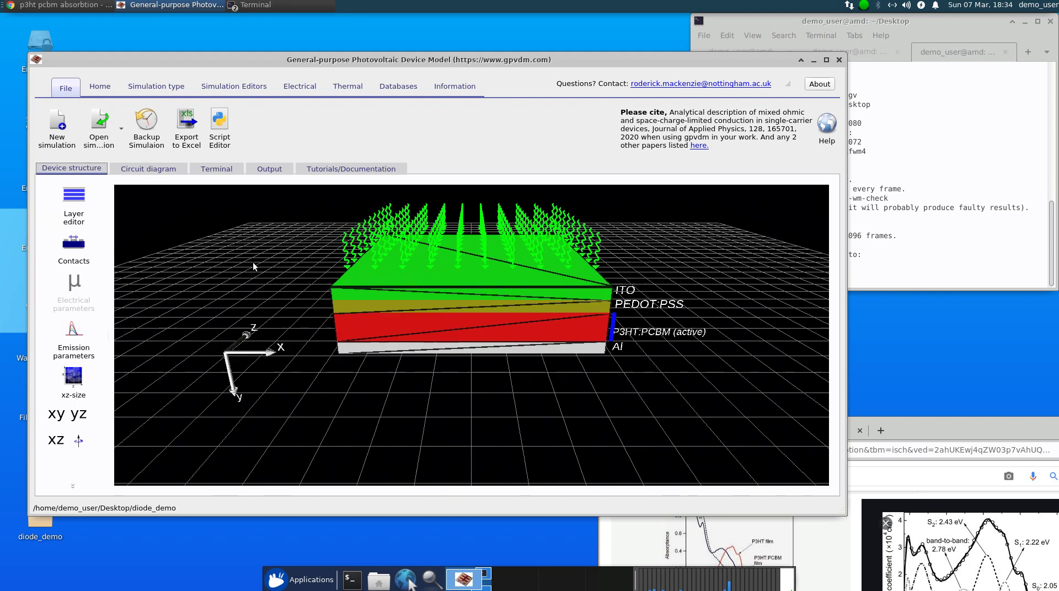
left_click(171, 171)
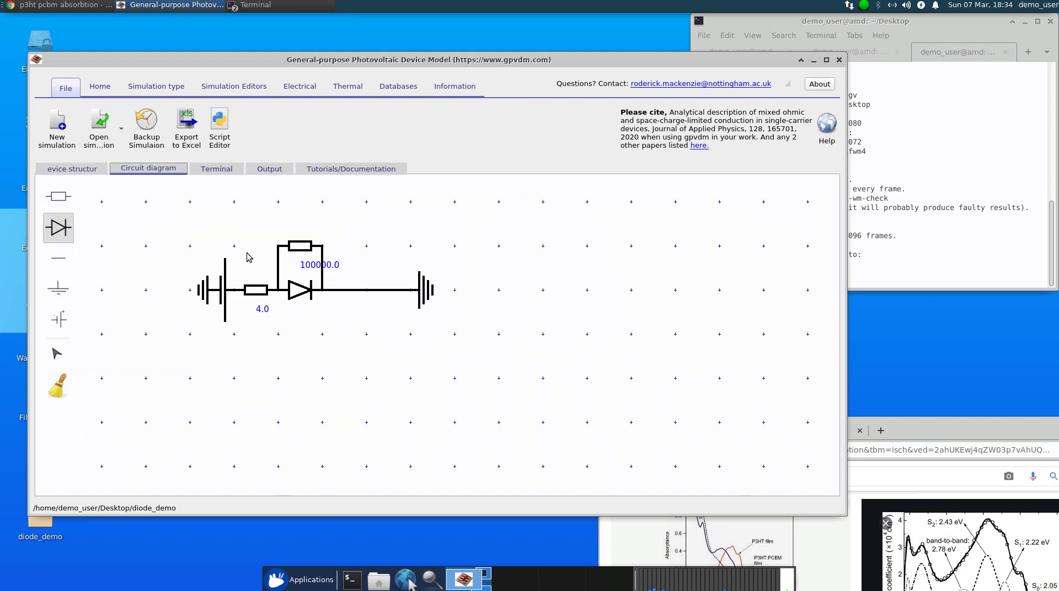
- Inspect and close the settings of the 100000 shunt and 4.0 series resistors
double_click(299, 253)
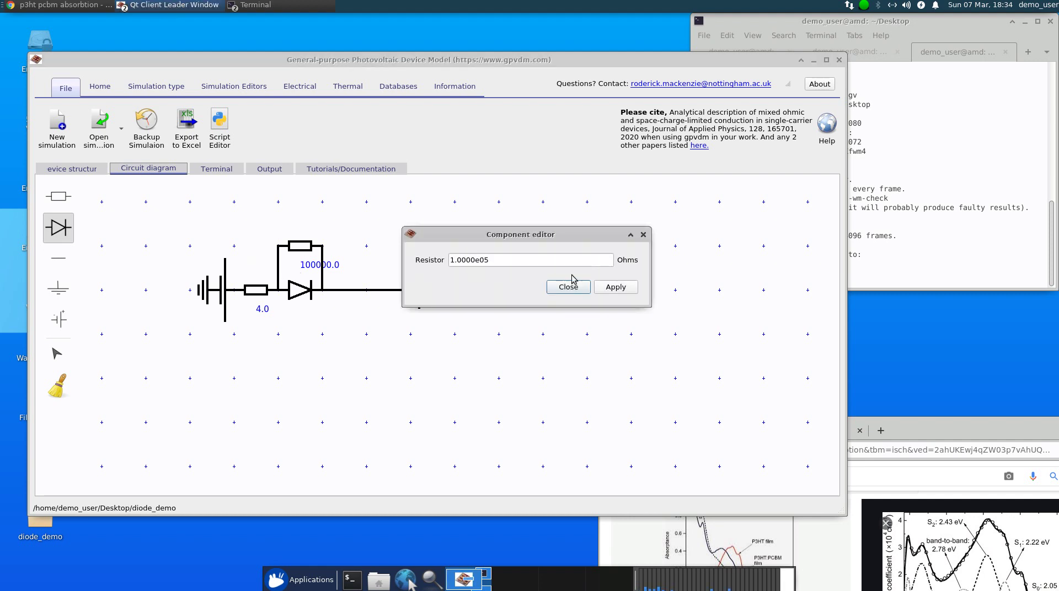
left_click(646, 236)
double_click(263, 291)
left_click(648, 236)
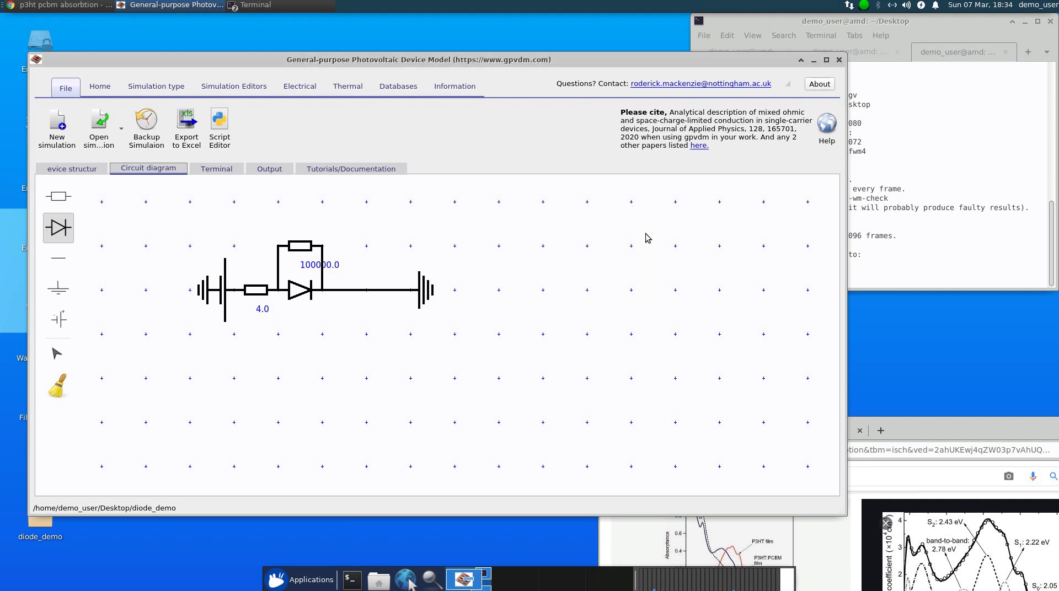
- Inspect the diode's settings, ideality factor 1.55, and close them unchanged
double_click(291, 296)
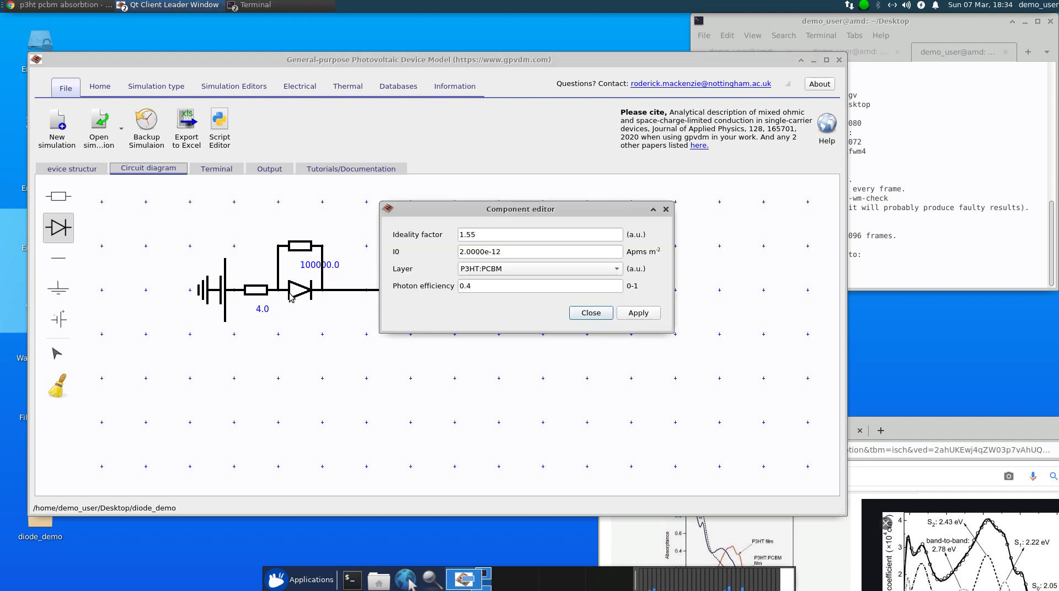
double_click(489, 240)
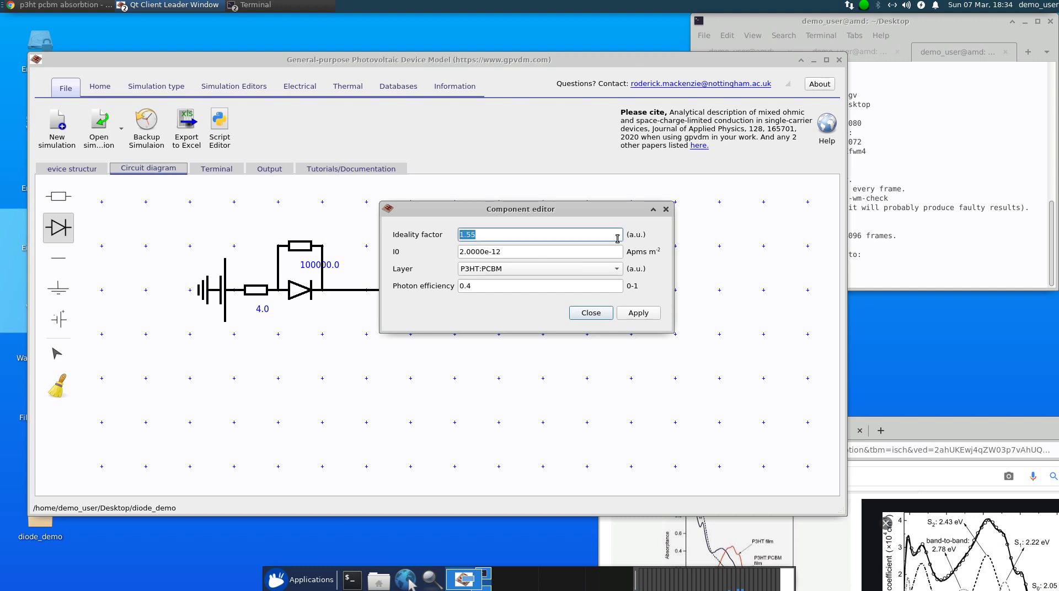
left_click(666, 210)
left_click(308, 292)
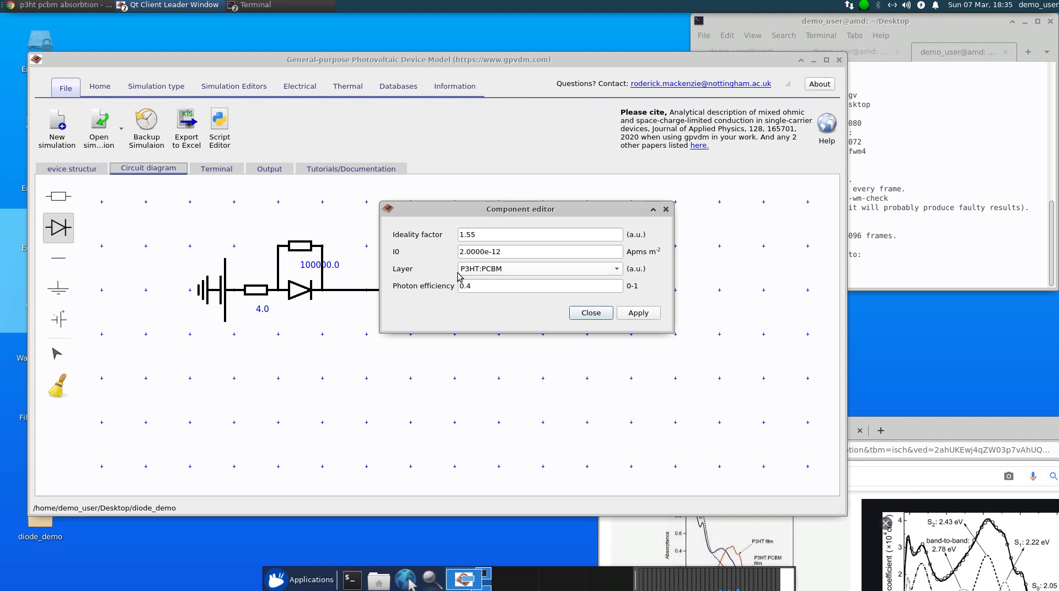
left_click(666, 209)
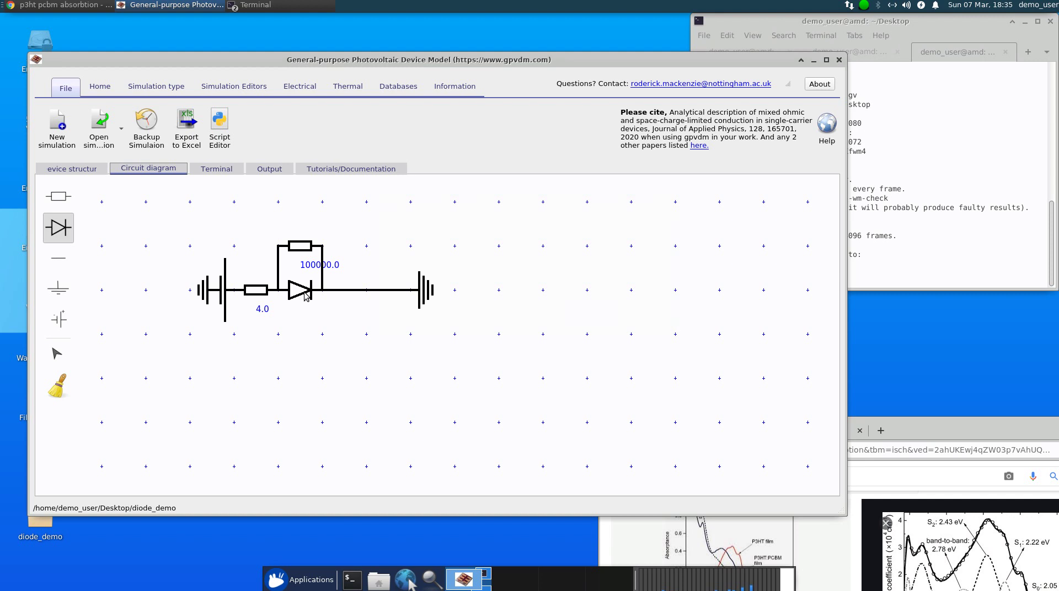
- Run the circuit simulation and plot the jv.dat current density–voltage curve
left_click(105, 91)
left_click(87, 127)
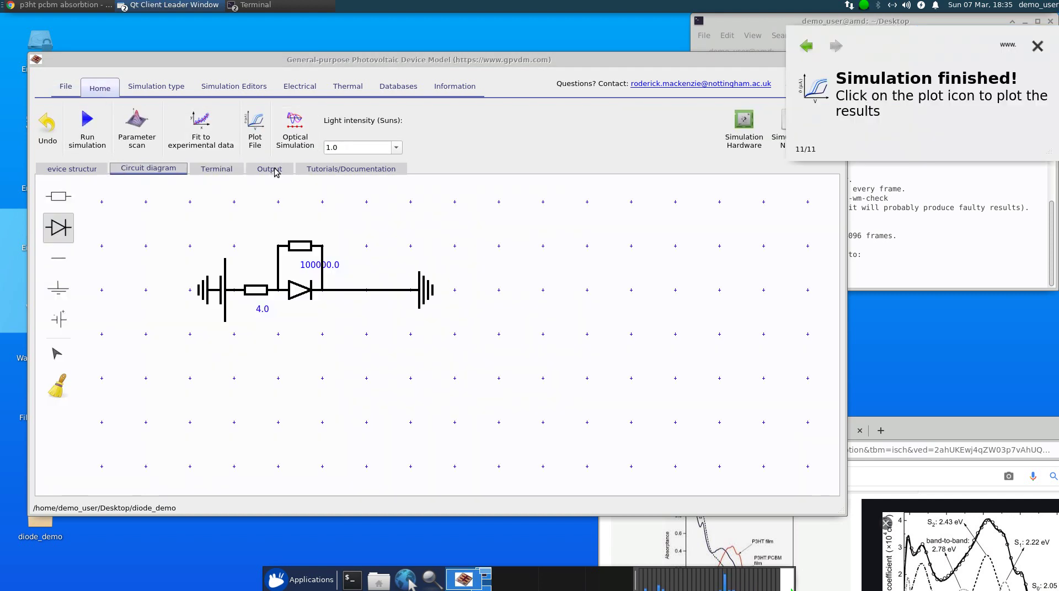
left_click(276, 172)
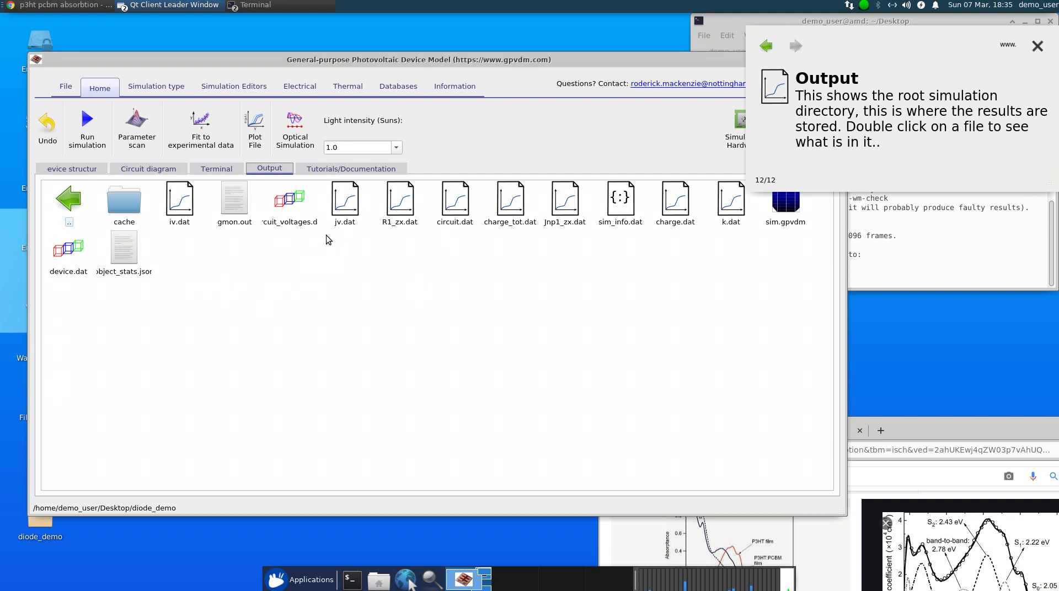
left_click(356, 211)
double_click(355, 212)
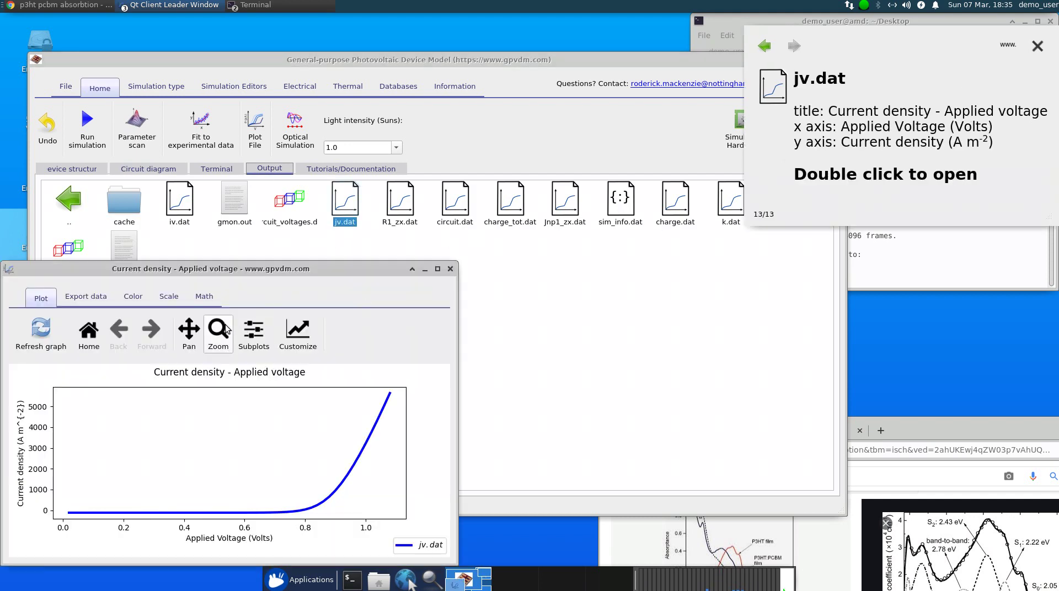
- Zoom the JV plot around zero current, close it, and return to the circuit schematic
left_click(219, 331)
left_click_drag(78, 501, 371, 541)
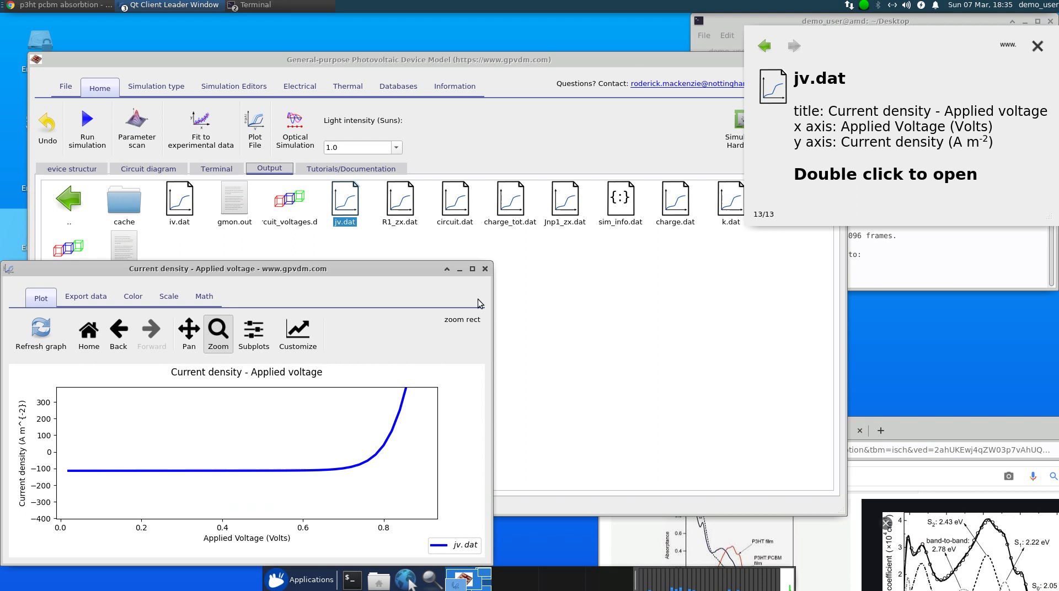
left_click(485, 270)
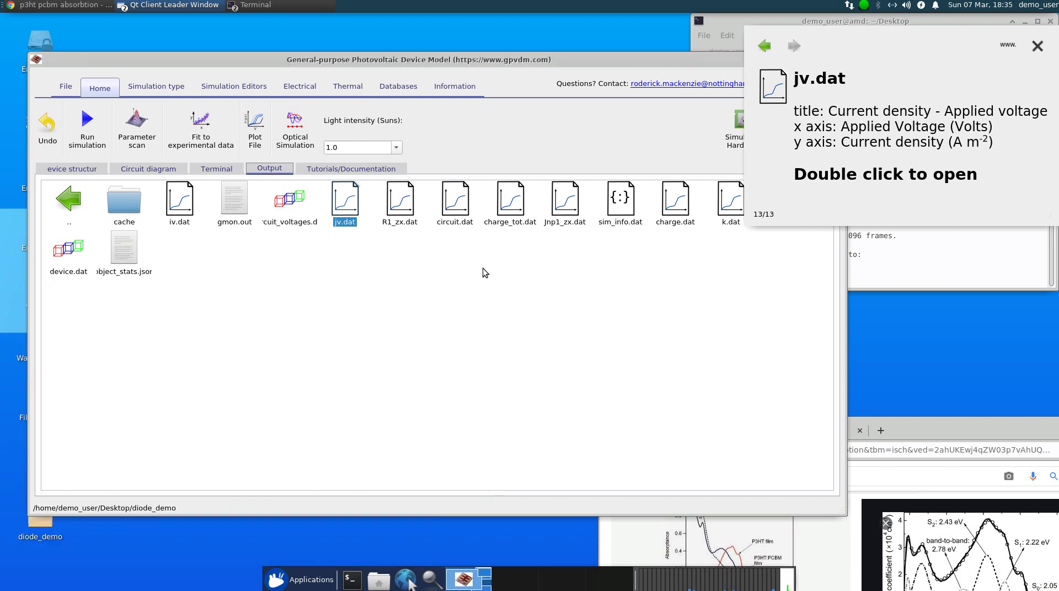
left_click(215, 170)
left_click(176, 169)
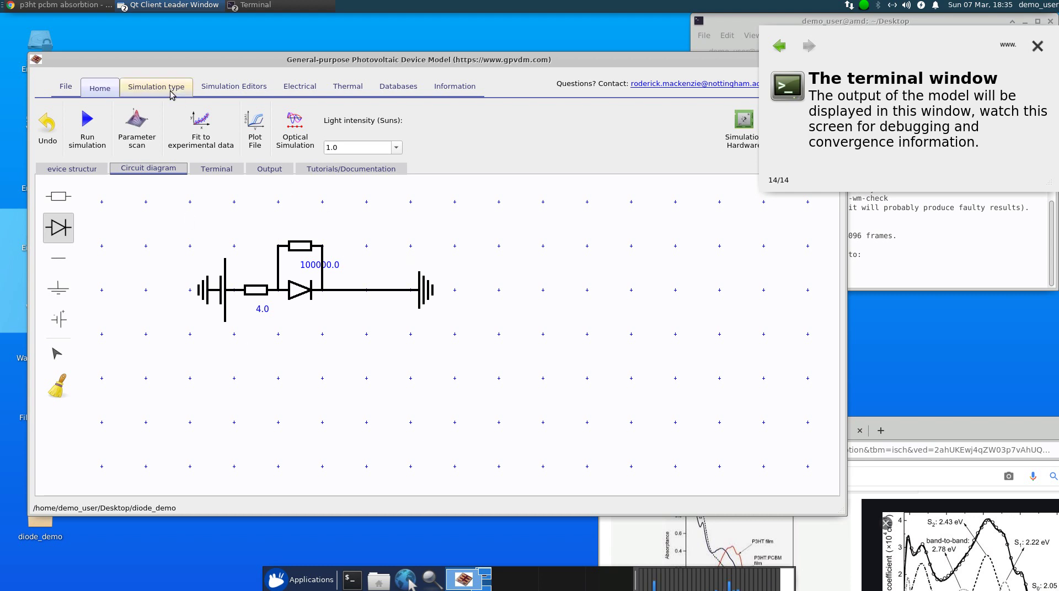
- Browse the simulation editors and choose the Suns Voc simulation mode
left_click(228, 88)
scroll(235, 89, "down", 1)
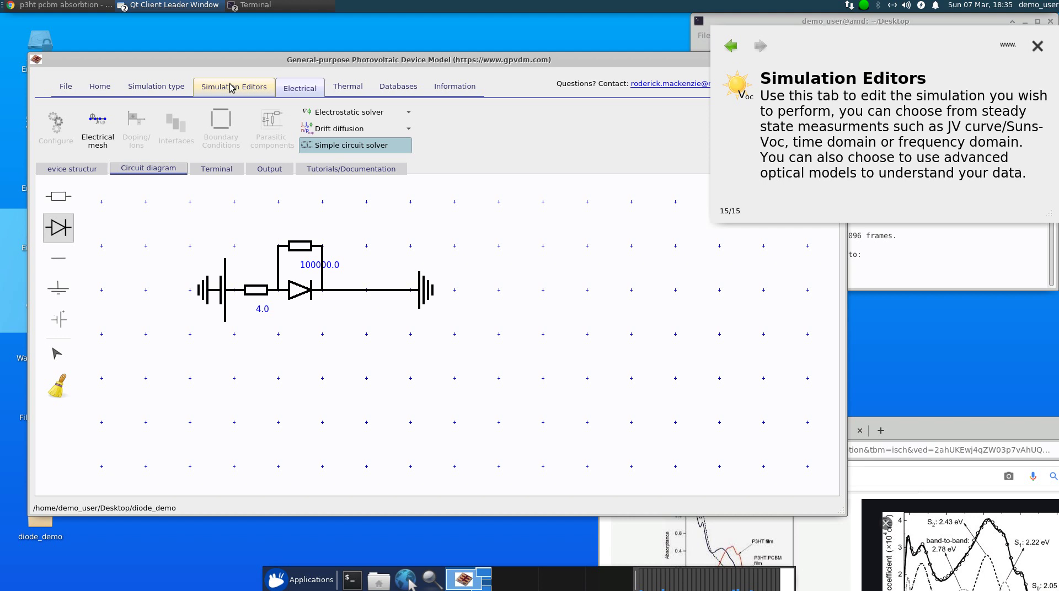
scroll(230, 88, "up", 1)
left_click(160, 87)
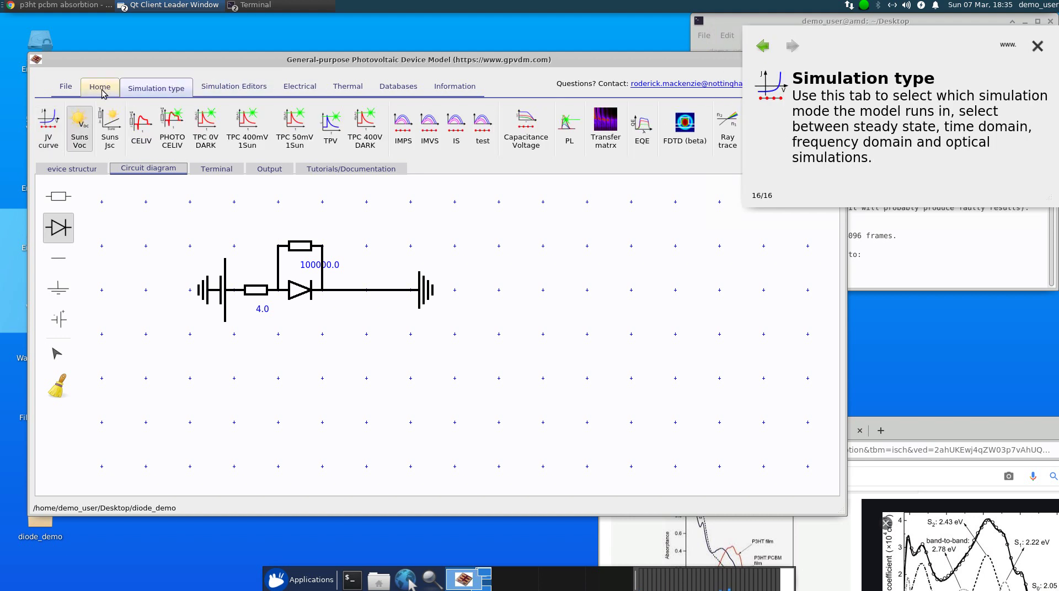
- Run the Suns Voc simulation and plot the suns_voc.dat Sun–Voc curve
left_click(100, 88)
left_click(87, 126)
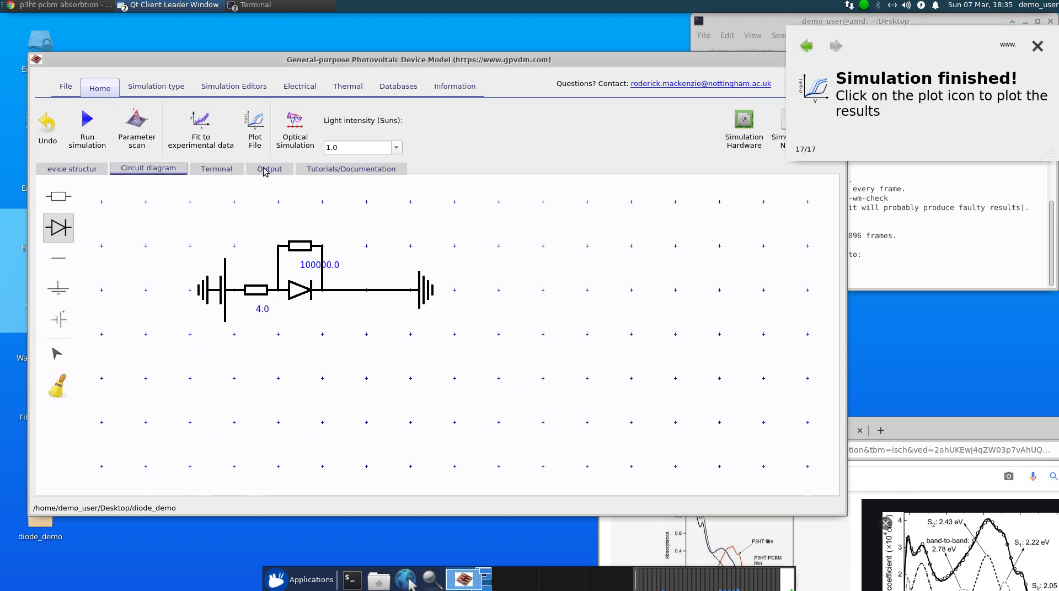
left_click(269, 168)
double_click(786, 204)
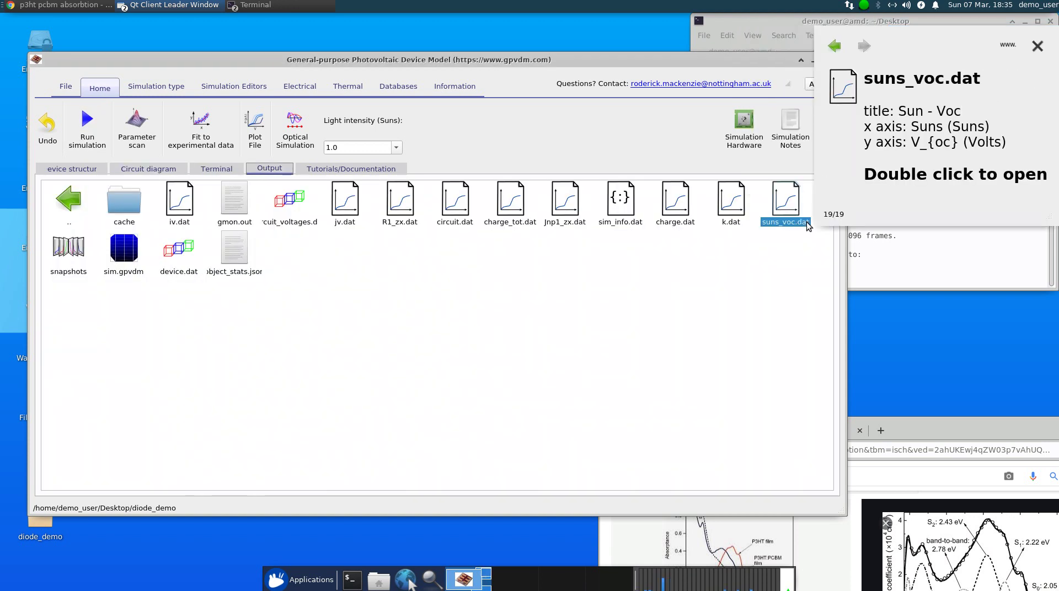
- Close the Sun–Voc plot and run the simulation again
left_click(451, 270)
left_click(156, 87)
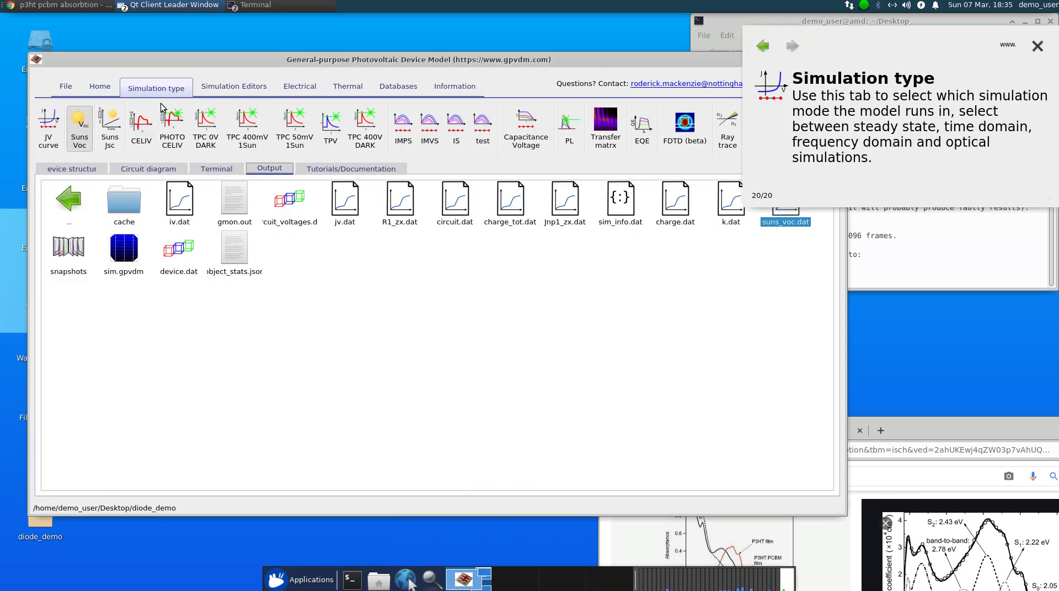
left_click(101, 87)
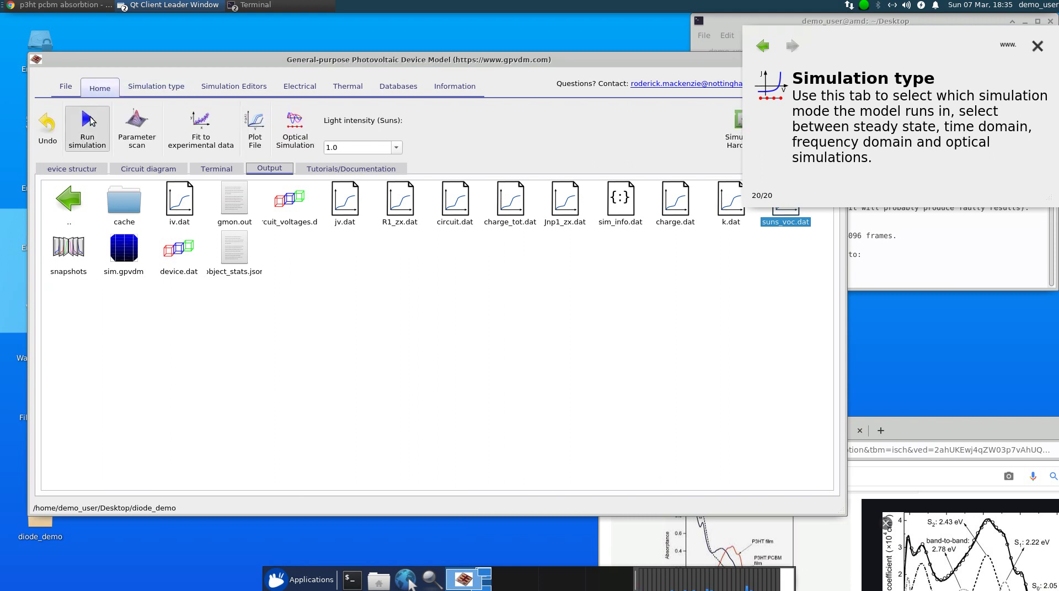
left_click(87, 126)
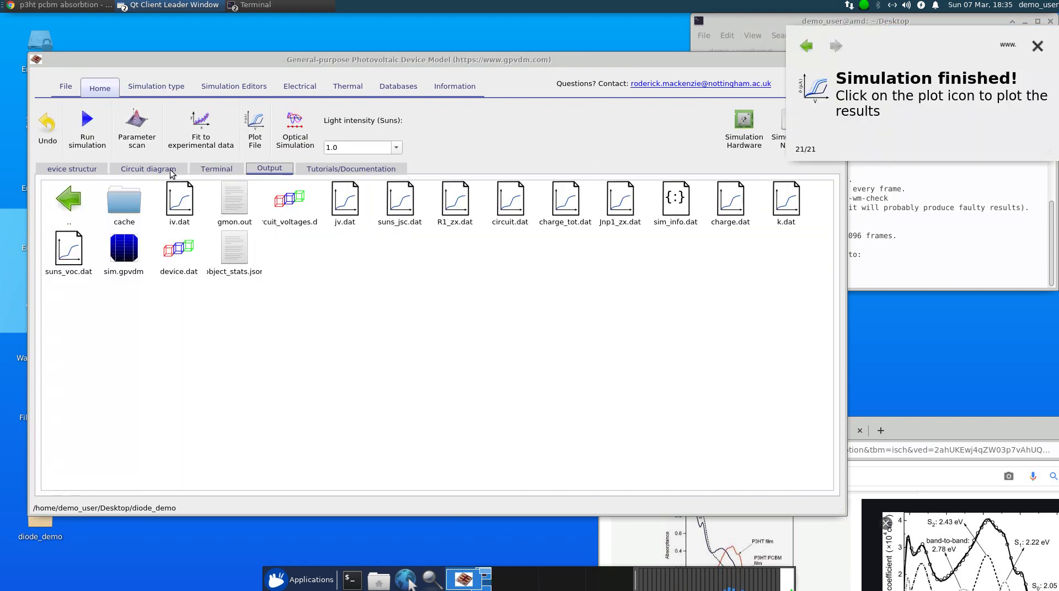
- Plot the suns_jsc.dat Suns–Jsc curve, close it, and return to the circuit schematic
left_click(171, 172)
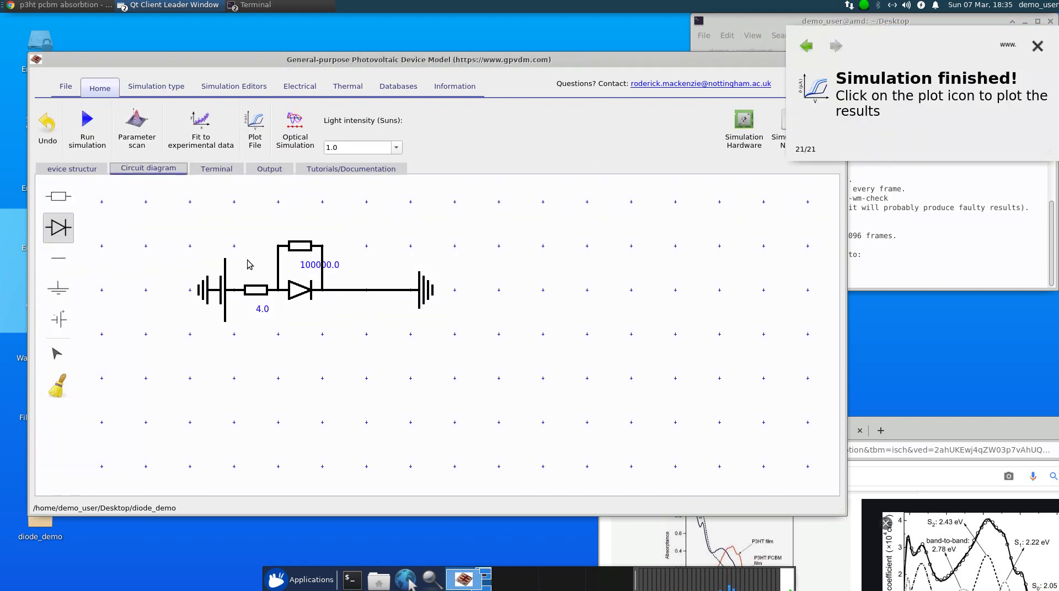
left_click(274, 169)
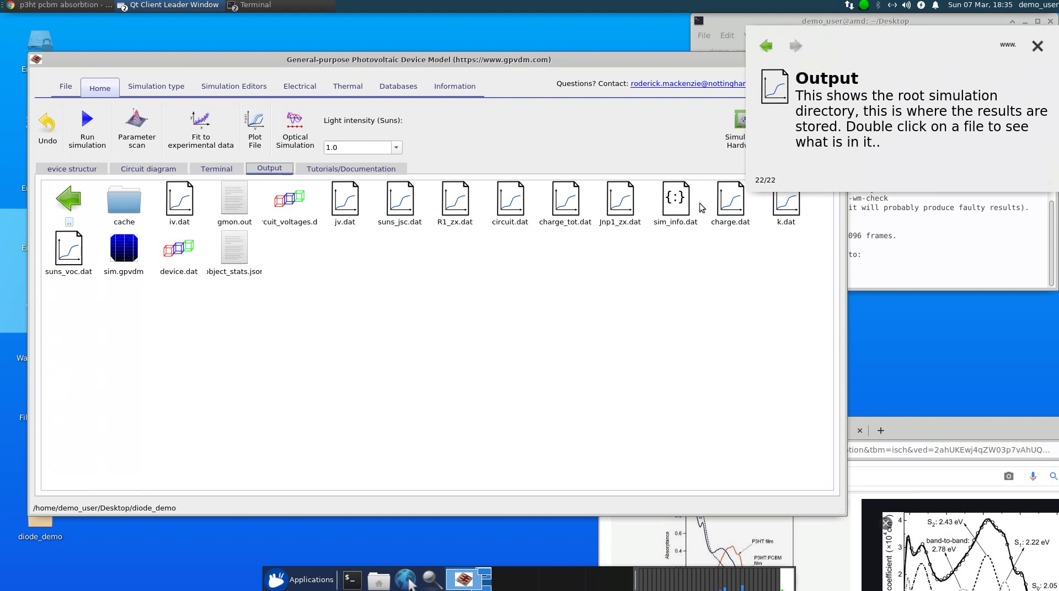
double_click(406, 215)
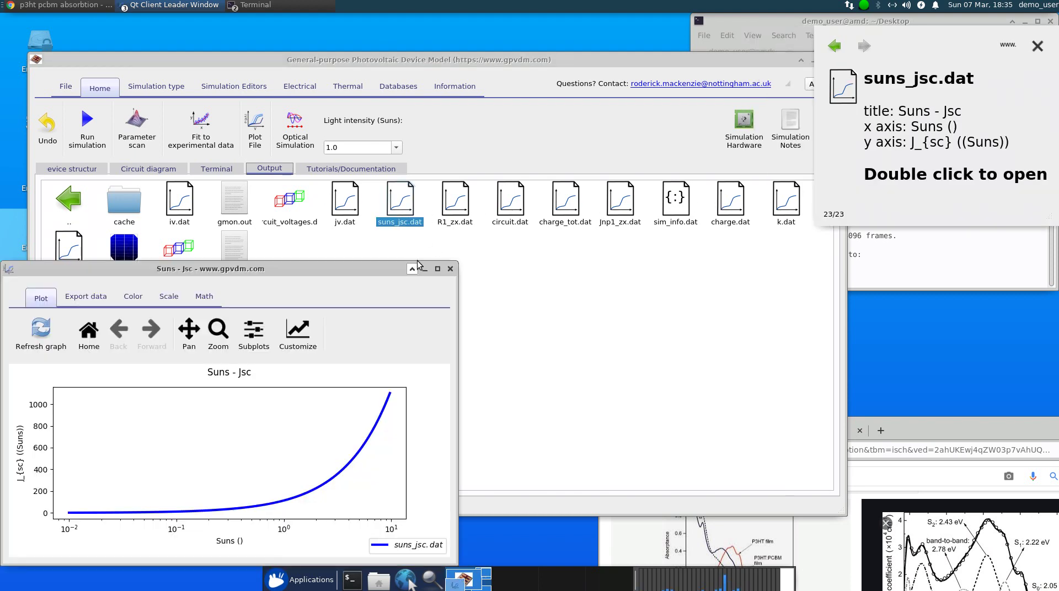
left_click(450, 270)
left_click(173, 170)
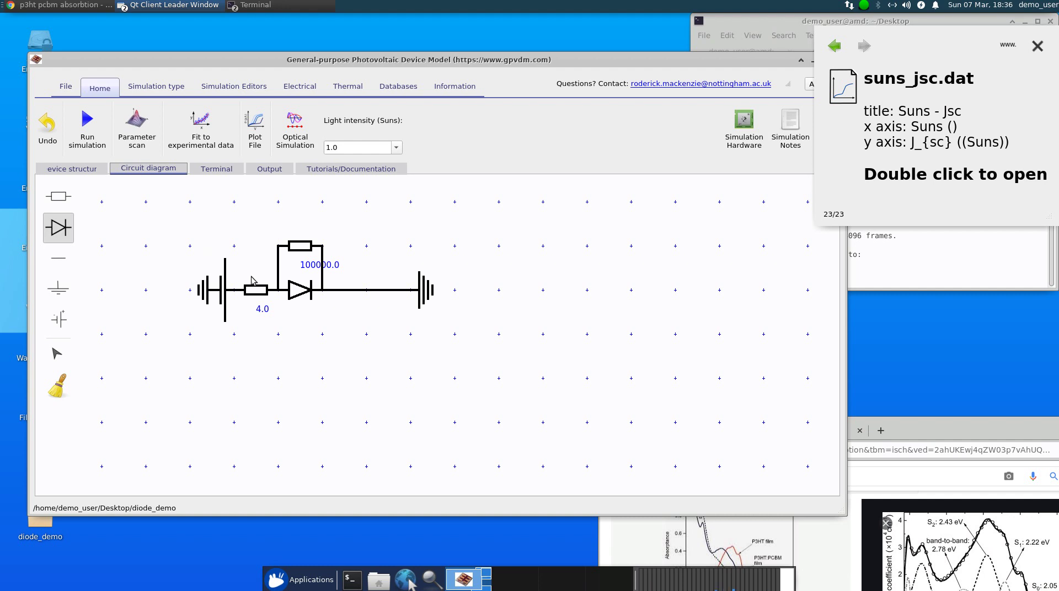
- Run the full optical simulation, view the photon density across the device, then close it
left_click(296, 127)
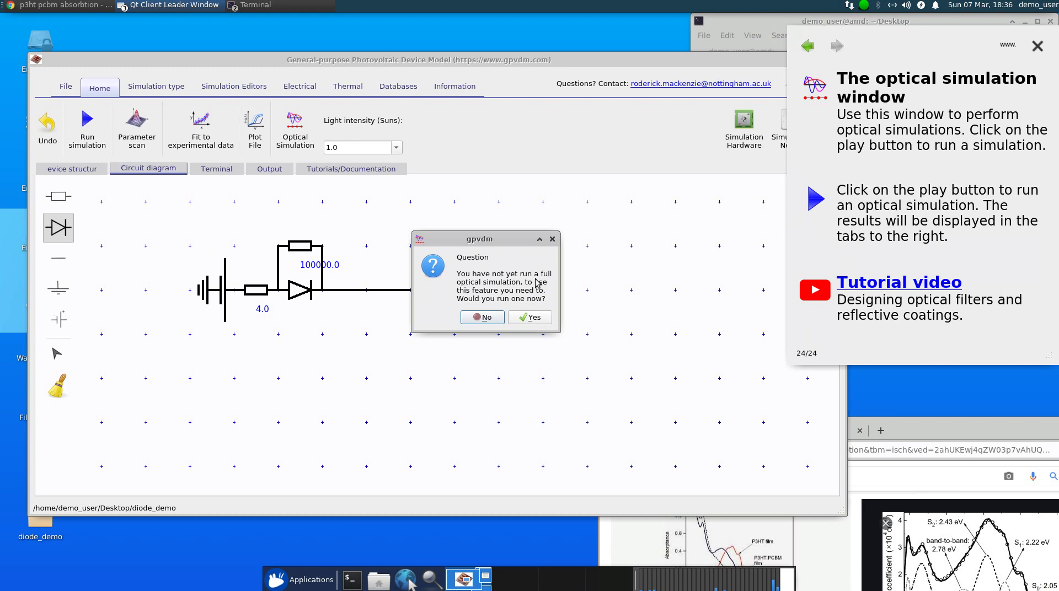
left_click(531, 318)
left_click_drag(478, 148, 738, 206)
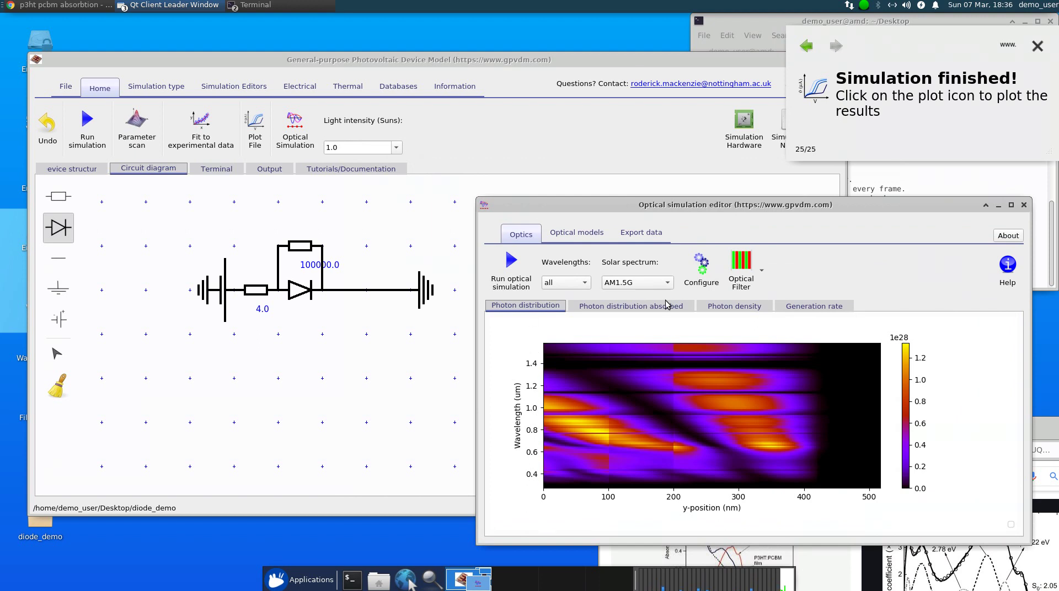
left_click(718, 307)
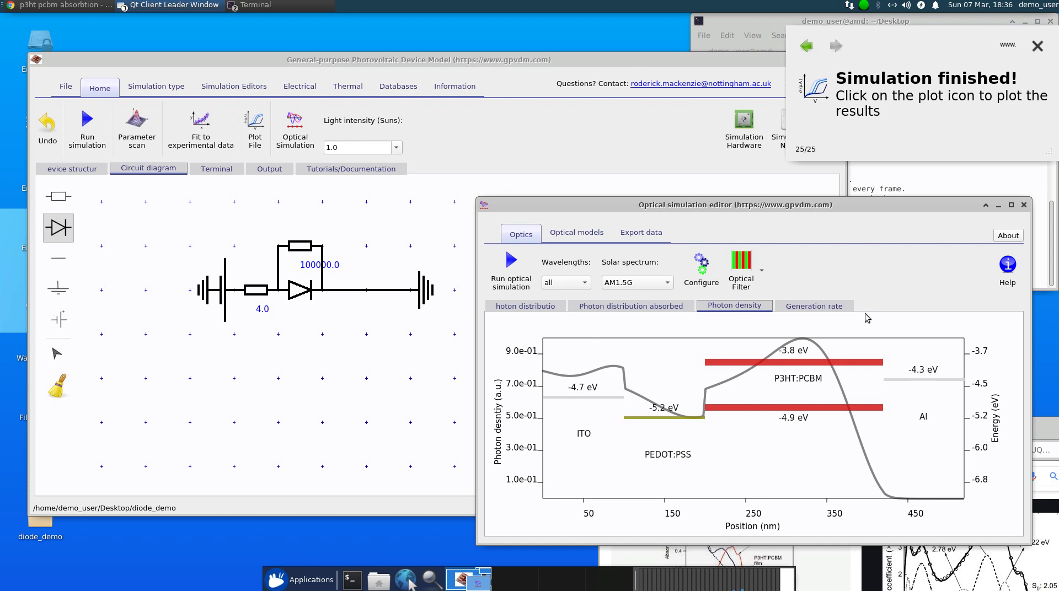
left_click(1023, 205)
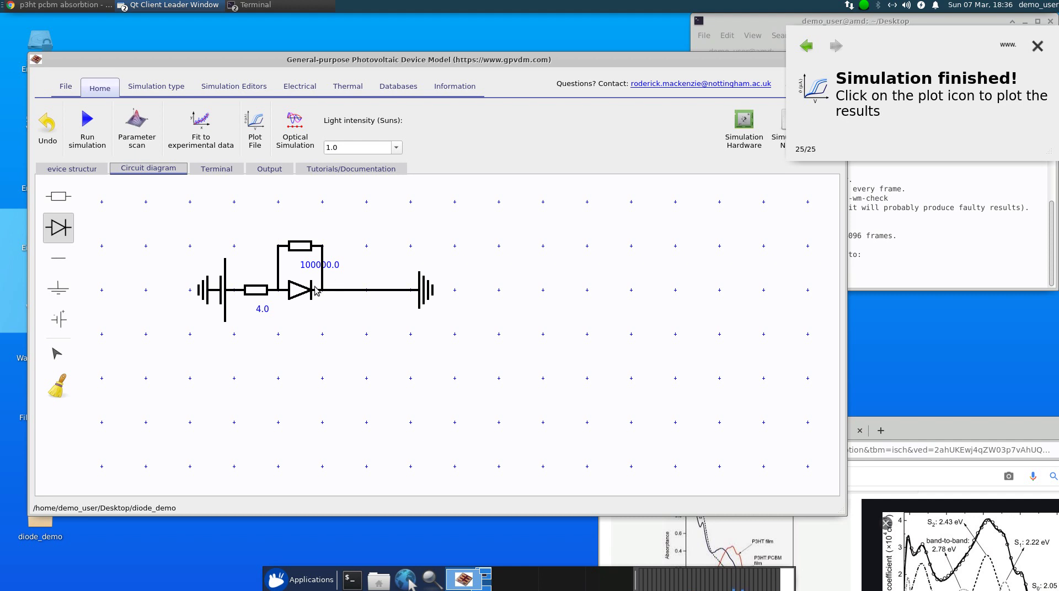
- Replace the wire right of the diode with a second diode assigned to the PEDOT:PSS layer
left_click(60, 381)
left_click(353, 290)
left_click(343, 290)
left_click(344, 291)
left_click(493, 270)
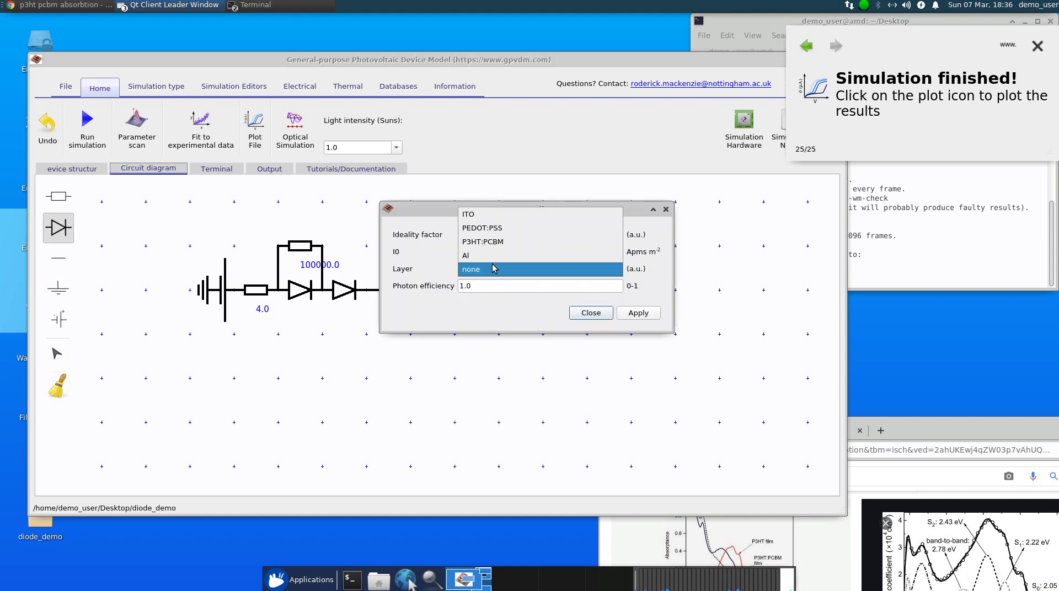
left_click(502, 234)
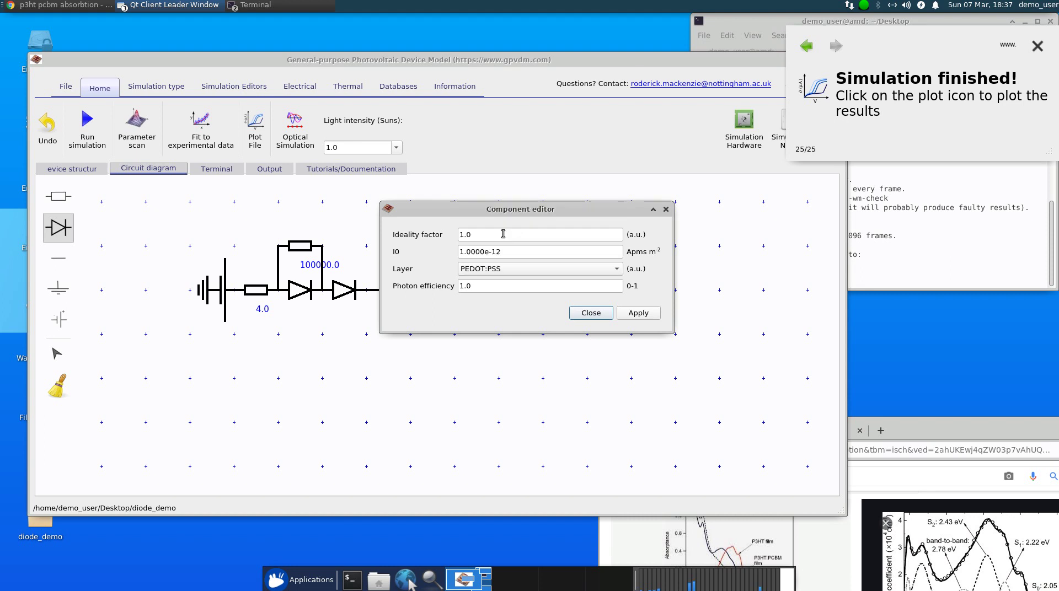
left_click(629, 314)
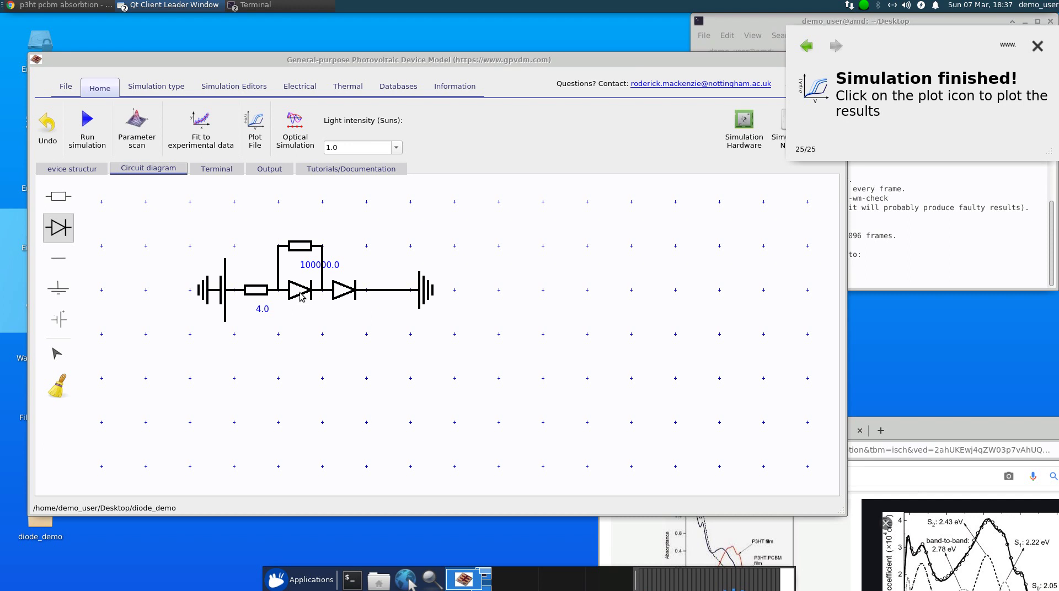
- Set the second diode's layer to none and close its settings
left_click(347, 296)
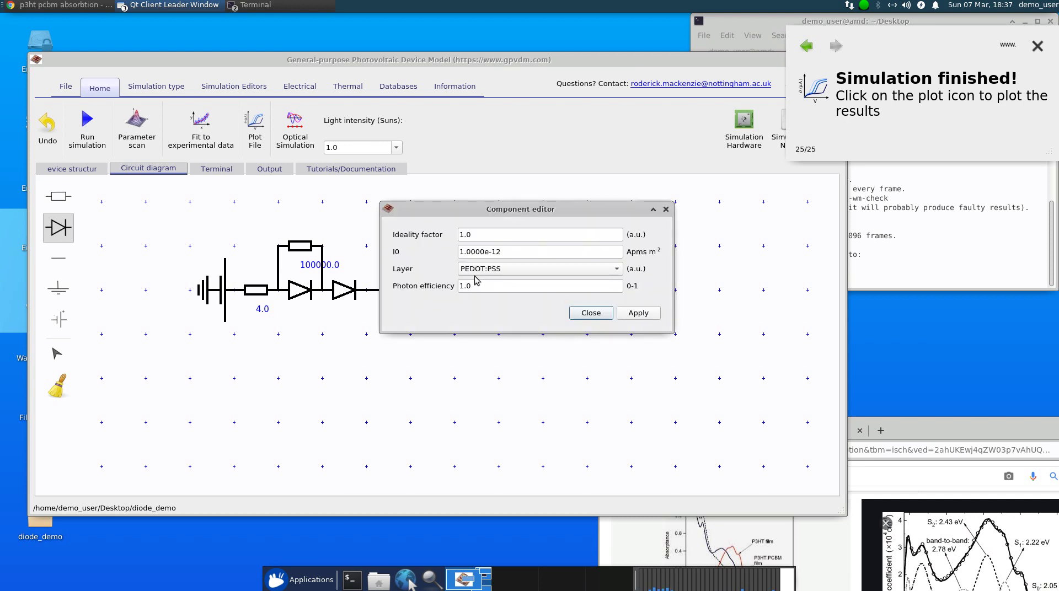
left_click(538, 268)
left_click(543, 310)
left_click(666, 211)
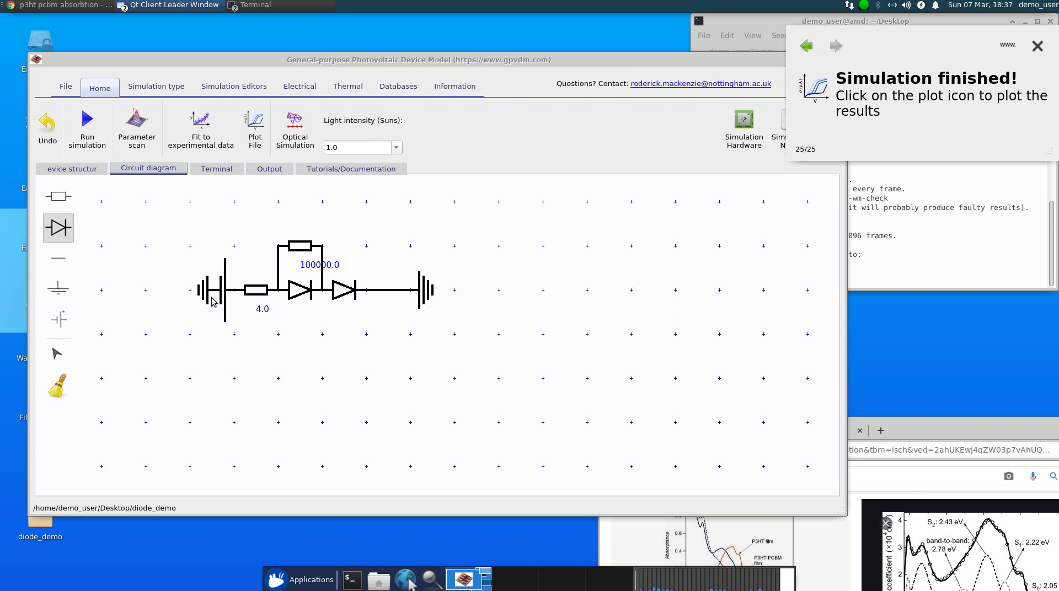
- Erase the second diode and wire the first diode back to the right-hand battery
left_click(57, 386)
left_click(343, 290)
left_click(58, 257)
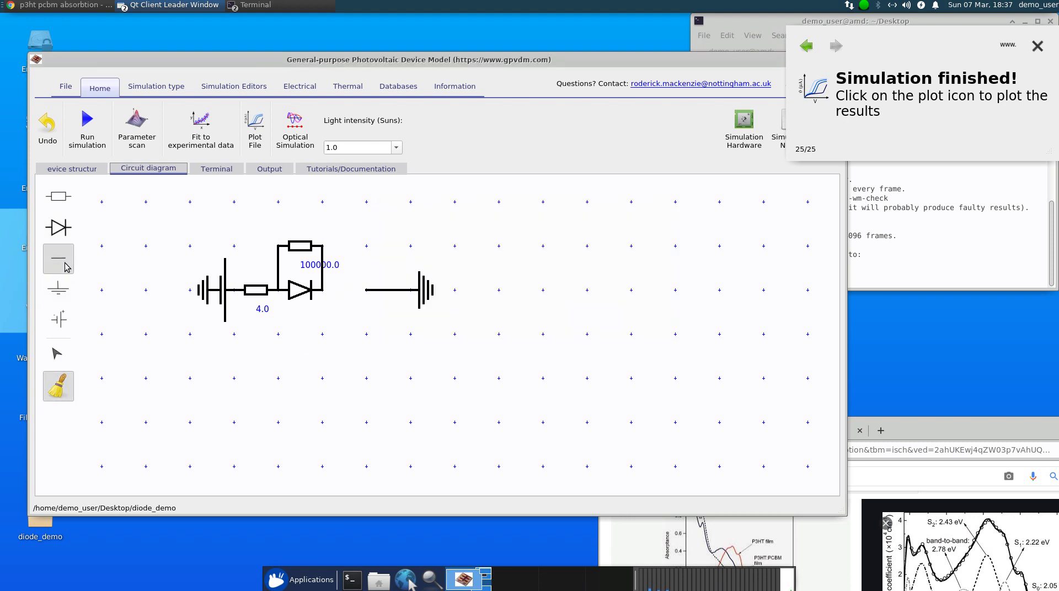
left_click(336, 289)
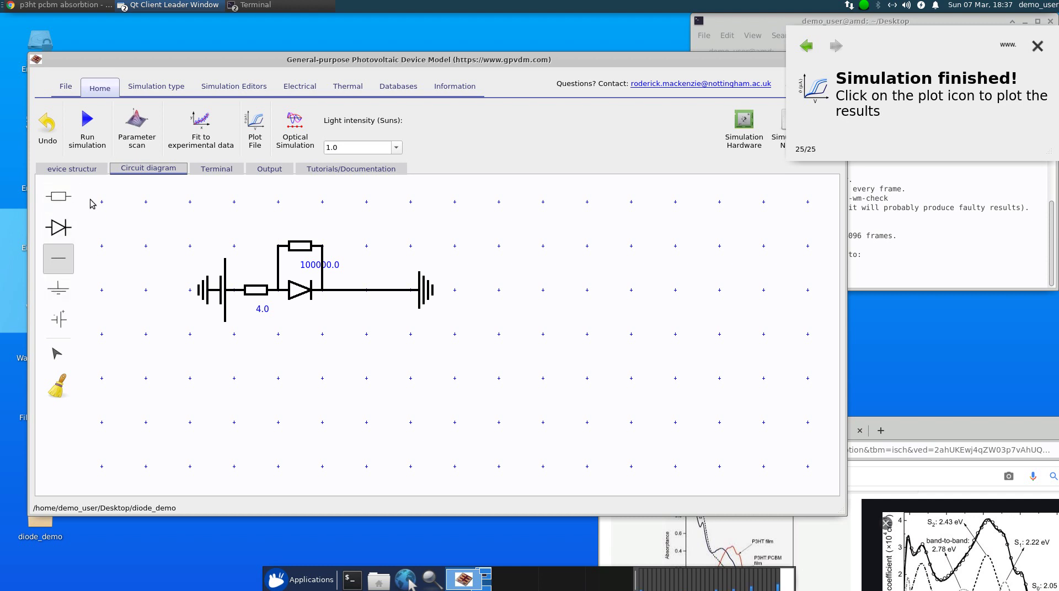
- Replace the wire after the first diode with a second diode
left_click(60, 388)
left_click(358, 291)
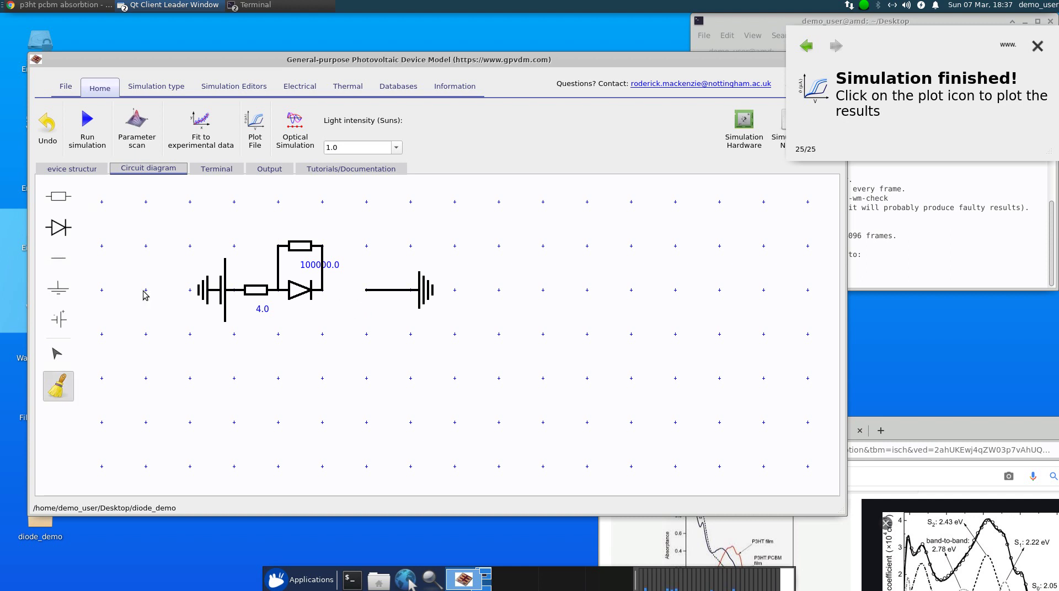
left_click(57, 230)
left_click(344, 291)
- Add a resistor below the second diode, wired in parallel across it
left_click(66, 199)
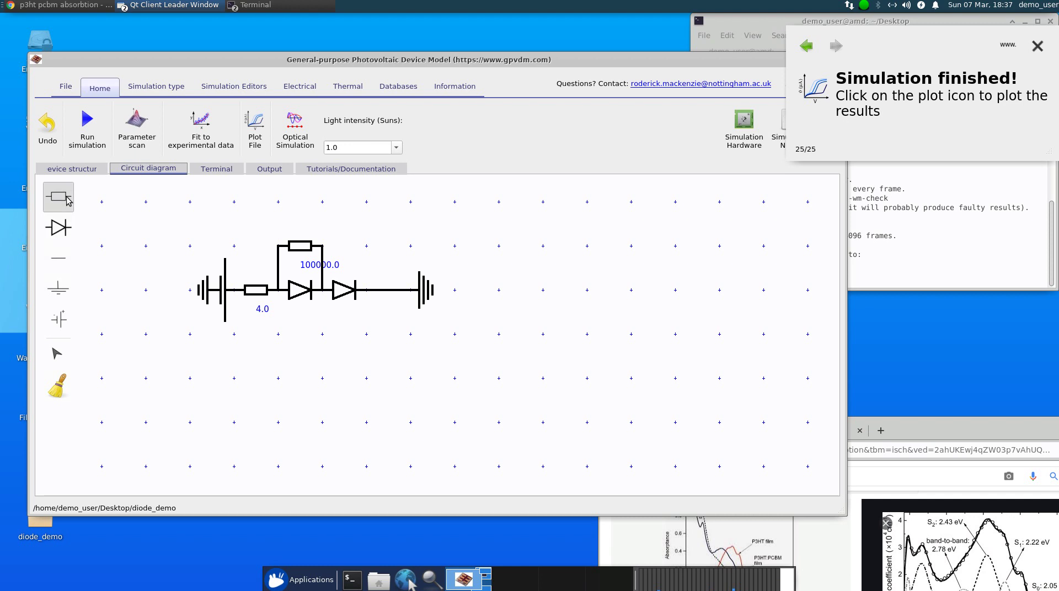
left_click(342, 335)
left_click(58, 258)
left_click(364, 317)
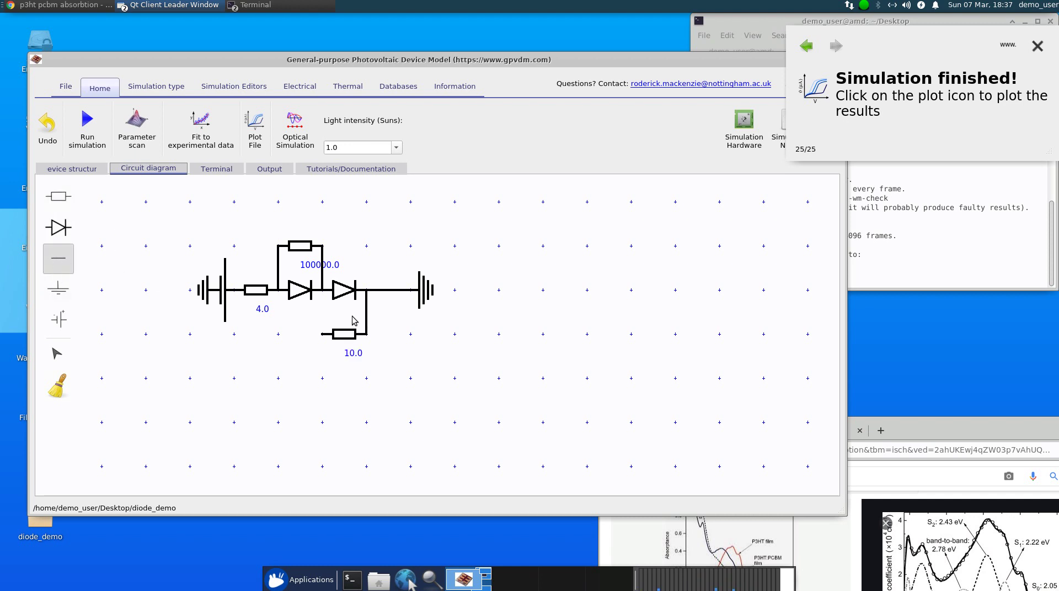
left_click(324, 315)
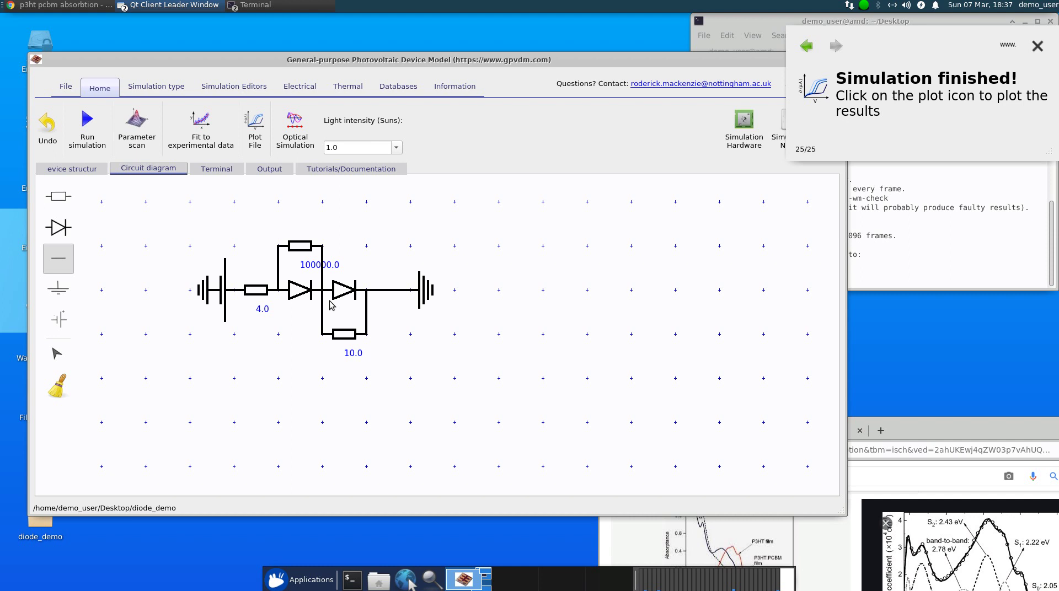
- Set the parallel resistor to 1.0 Ω and run the simulation
left_click(60, 214)
left_click(357, 337)
double_click(522, 261)
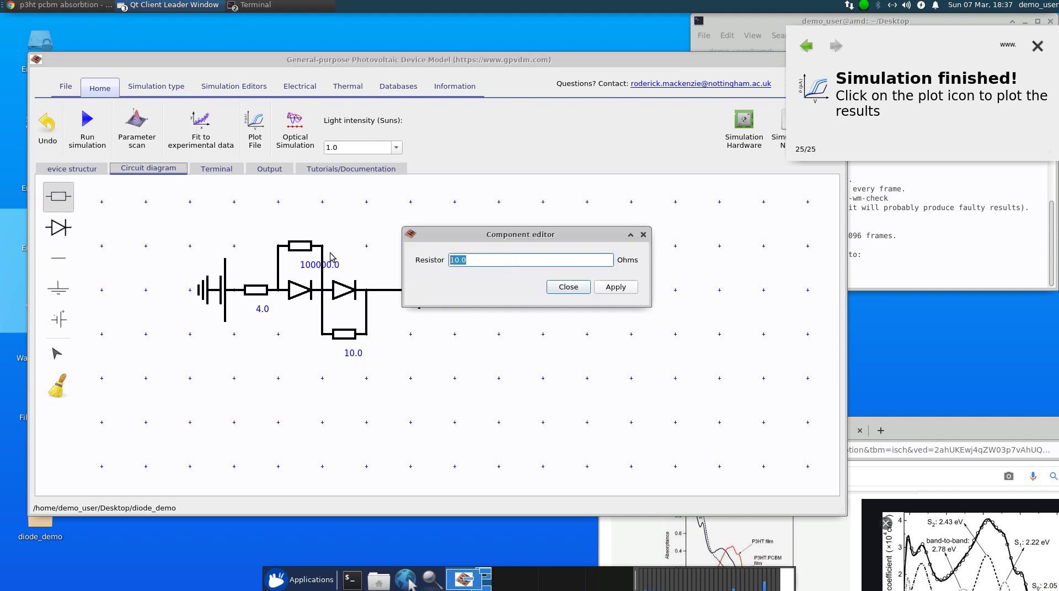
type("1")
left_click(615, 287)
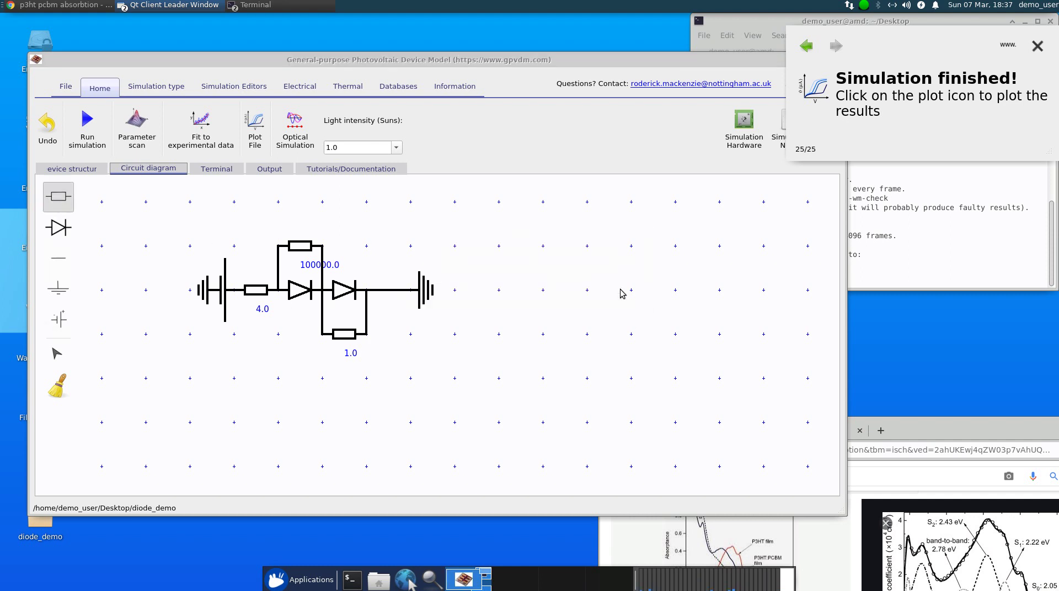
left_click(102, 126)
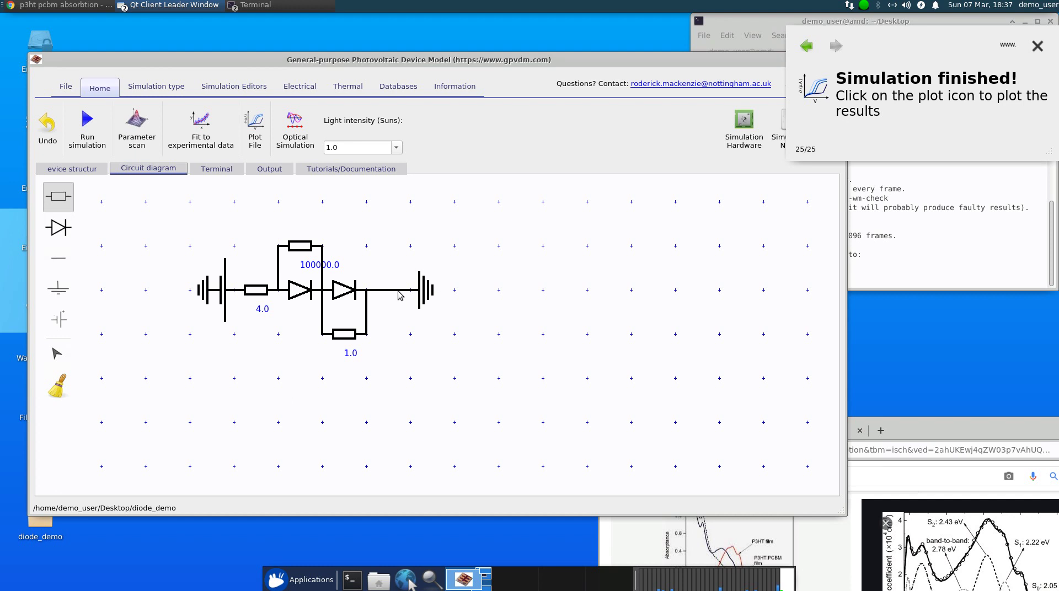
- Replace the right-hand battery and its wire with a 2.0 Ω series resistor
left_click(59, 387)
left_click(422, 289)
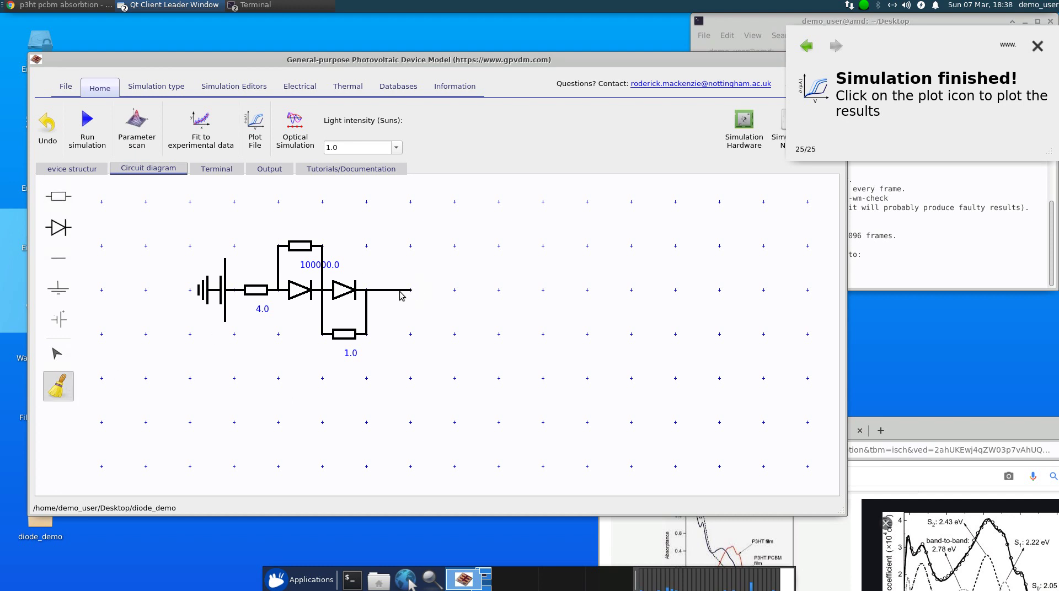
left_click(401, 291)
left_click(58, 196)
left_click(396, 294)
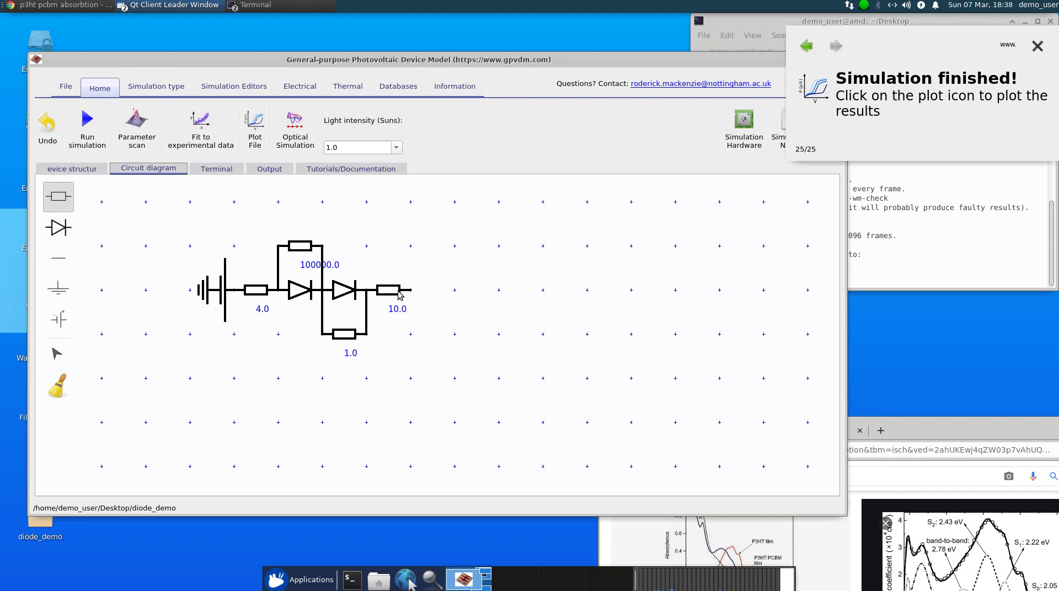
left_click(396, 294)
left_click_drag(479, 261, 365, 260)
type("2")
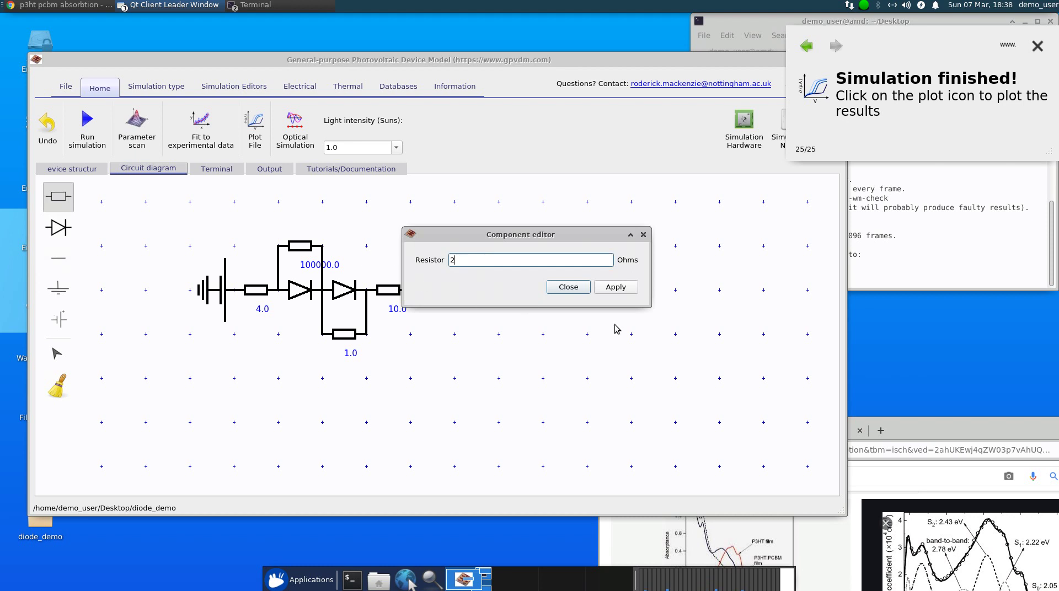
left_click(628, 288)
- Add a ground after the series resistor and run the updated circuit
left_click(57, 289)
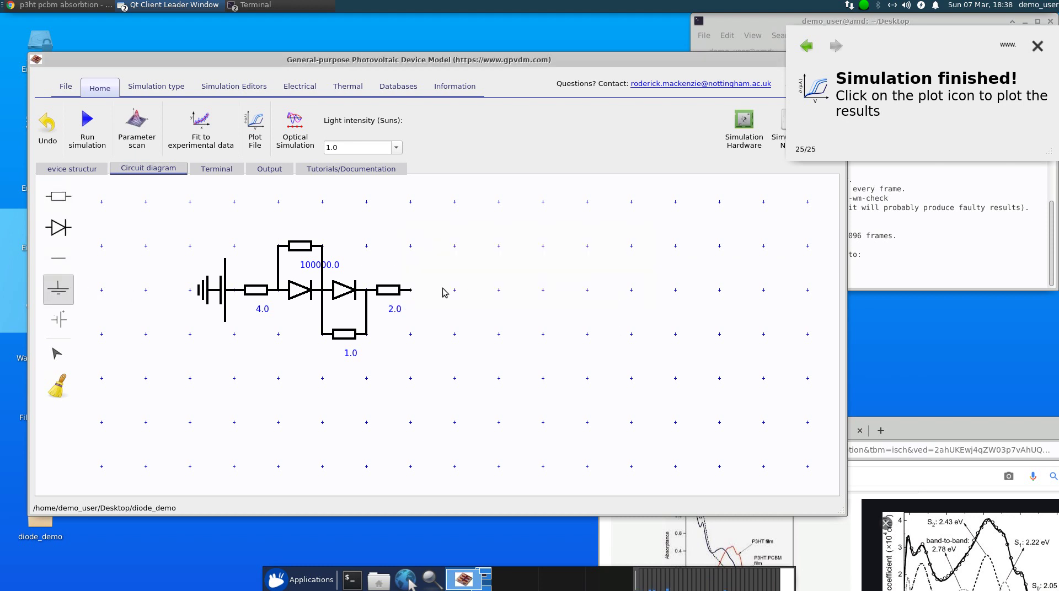
left_click(441, 291)
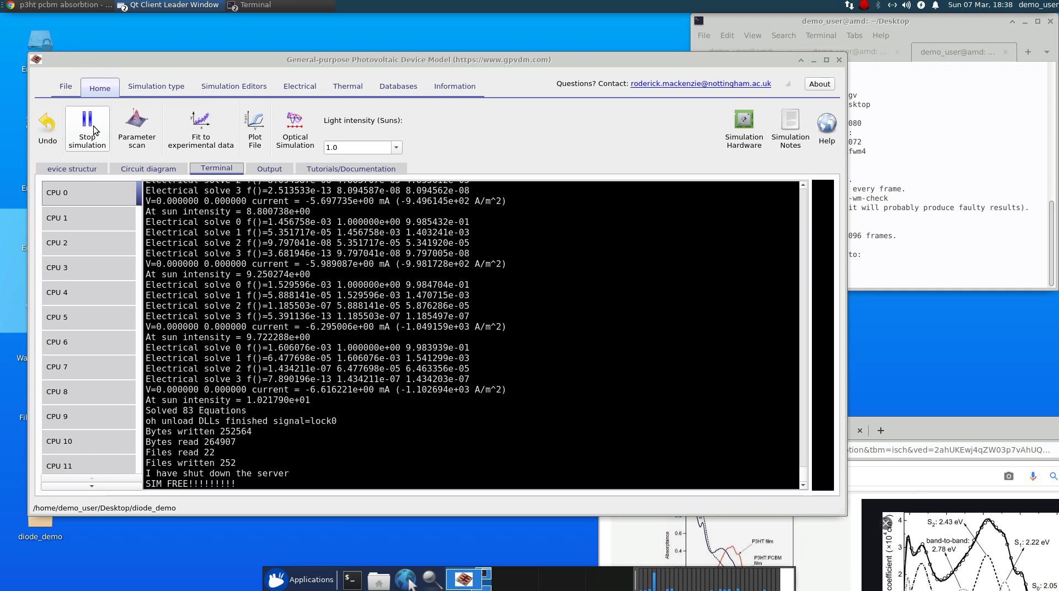
left_click(88, 127)
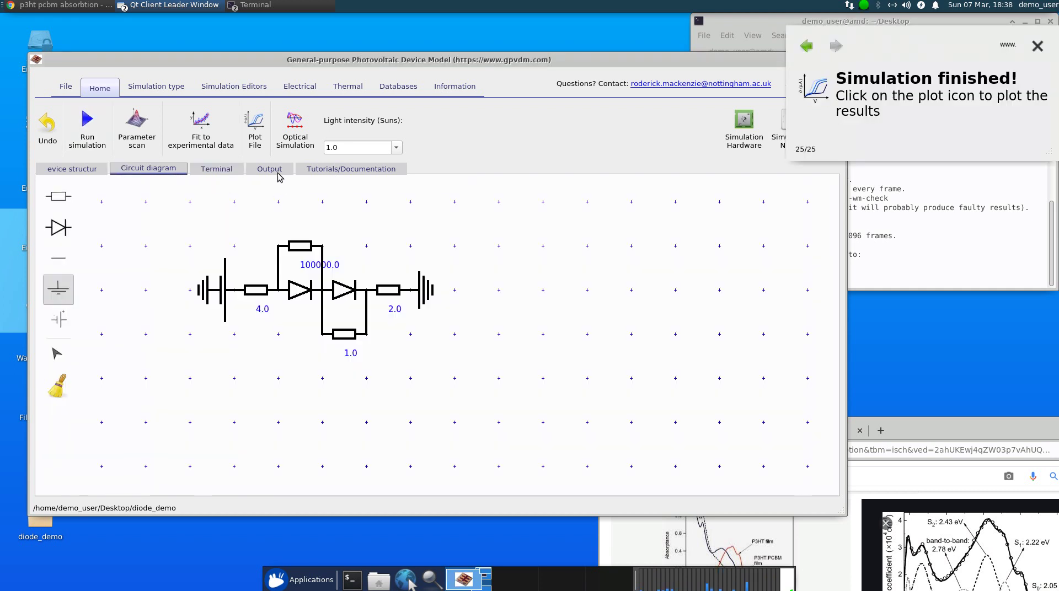
left_click(270, 168)
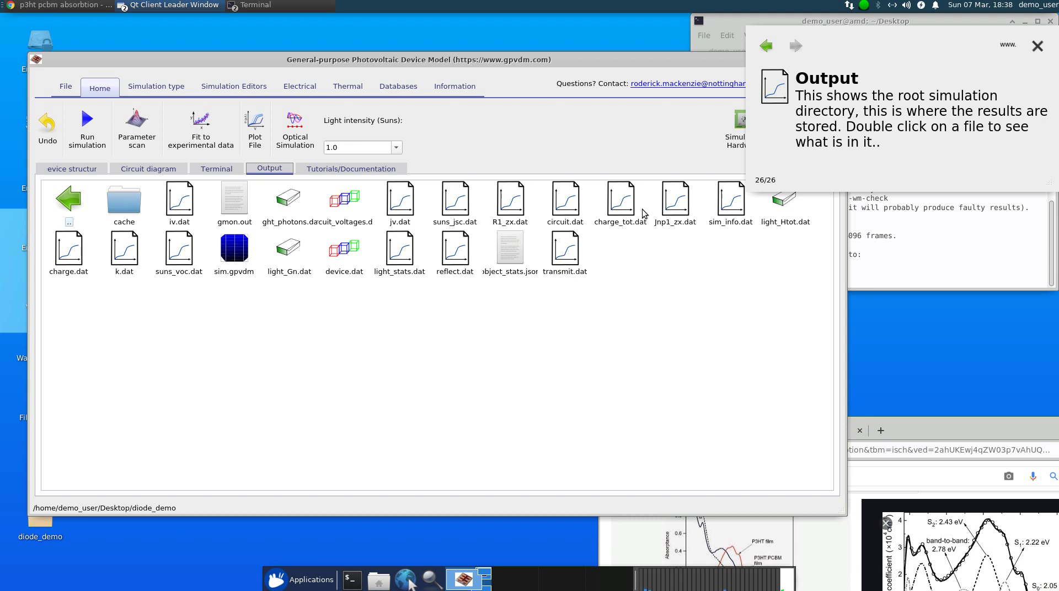
double_click(398, 202)
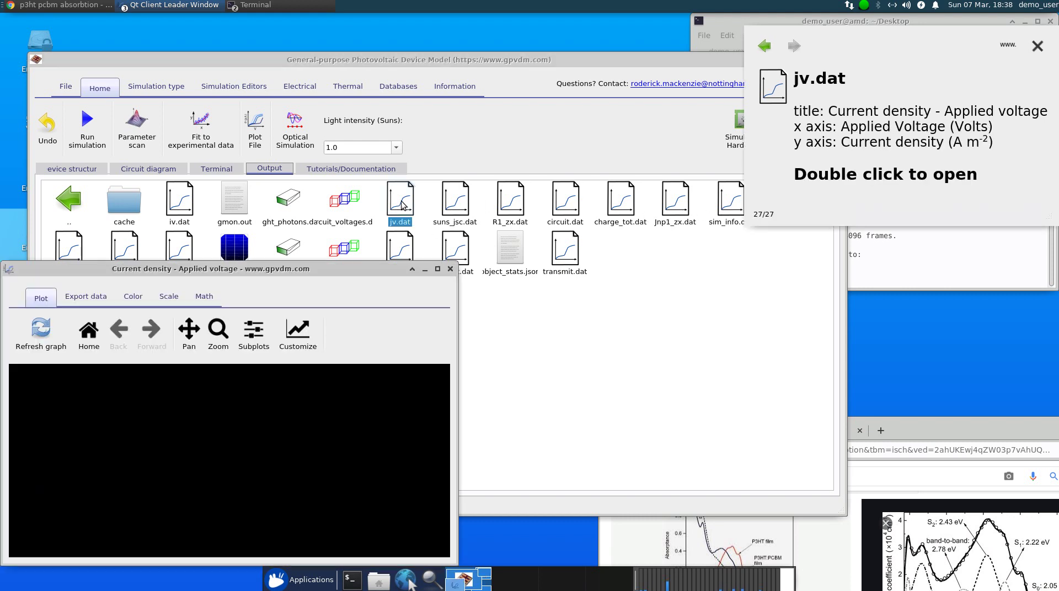
left_click(218, 331)
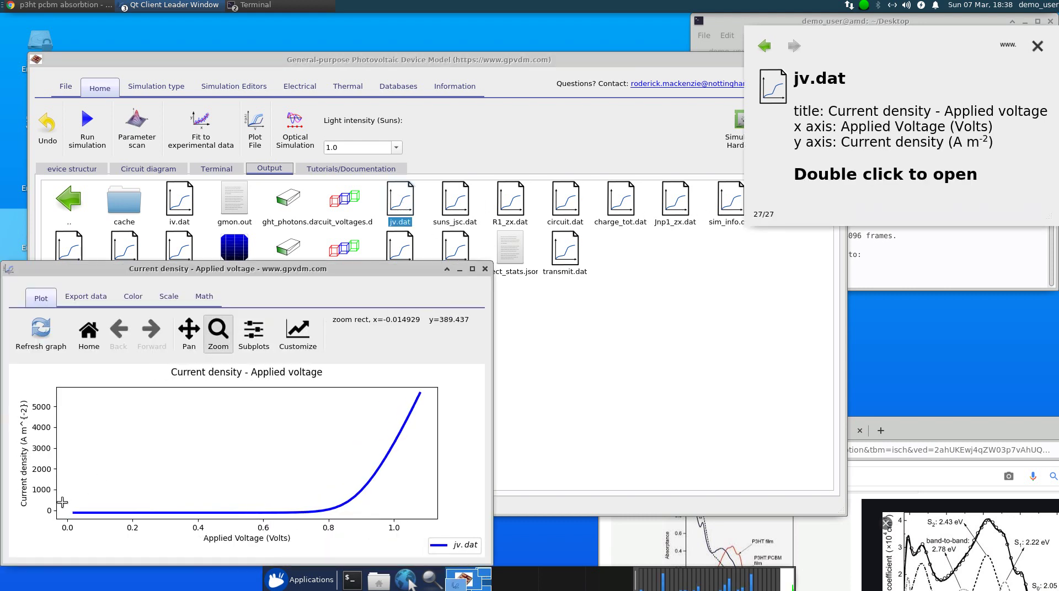
left_click_drag(60, 503, 339, 538)
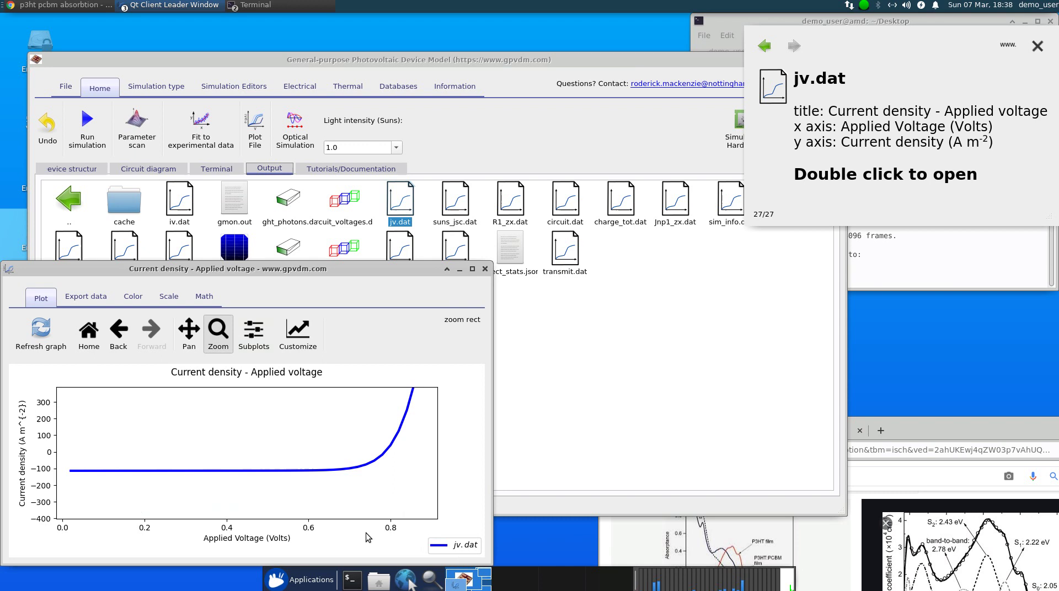
left_click(485, 270)
left_click(216, 169)
left_click(178, 171)
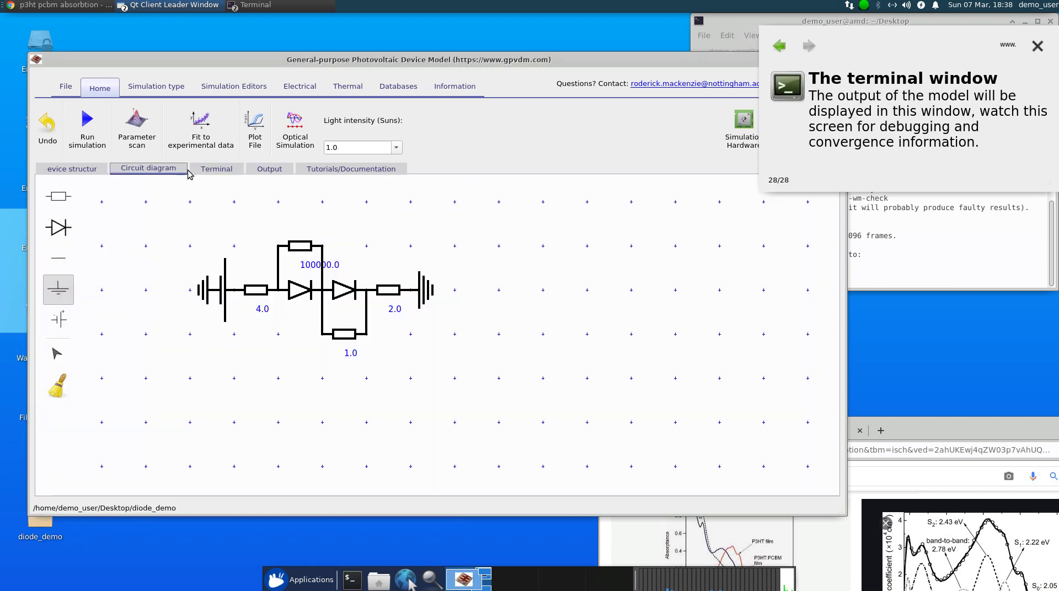